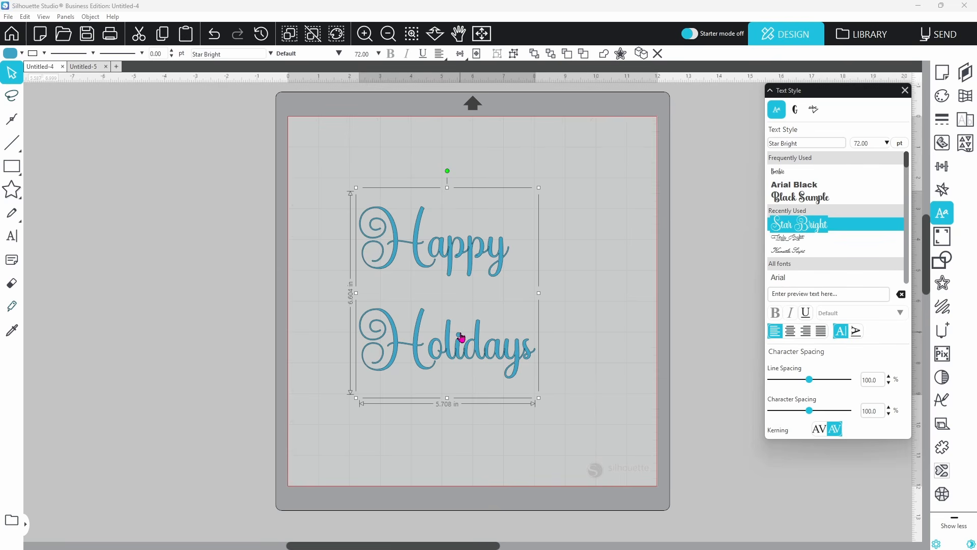
# Centre the two Happy Holidays lines and tighten their line spacing to 65%
pyautogui.click(790, 331)
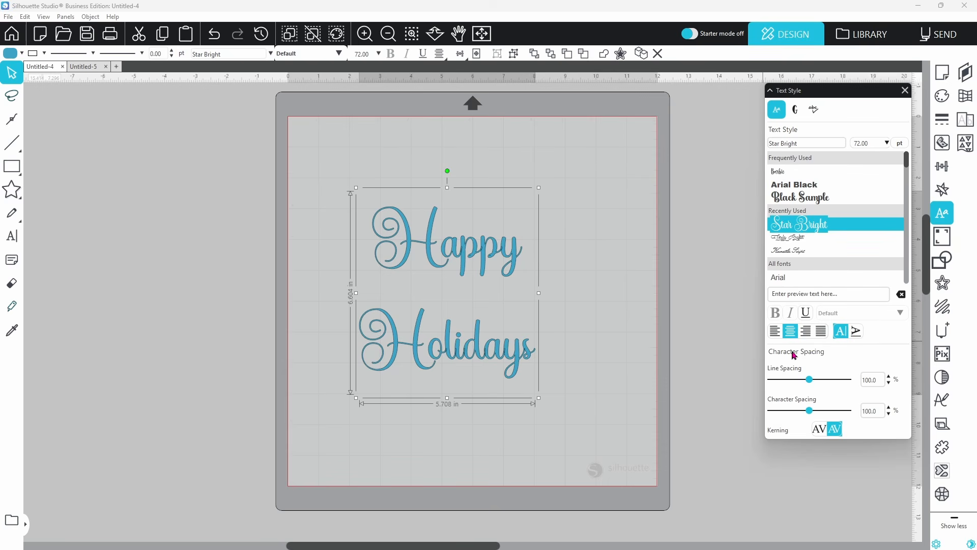
pyautogui.moveTo(811, 383); pyautogui.dragTo(797, 385)
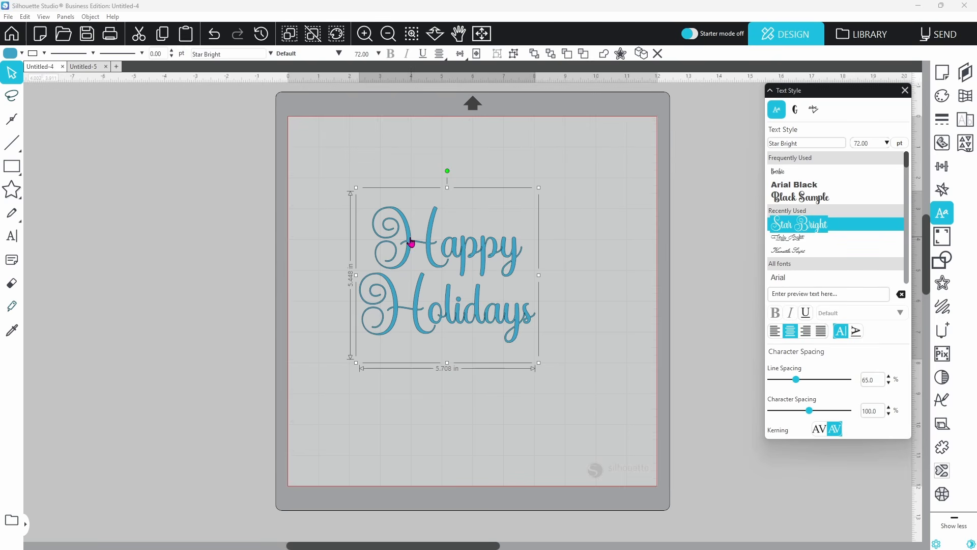
# Weld the Happy Holidays lettering and group it into one 5.708 × 4.414 in object
pyautogui.rightClick(457, 308)
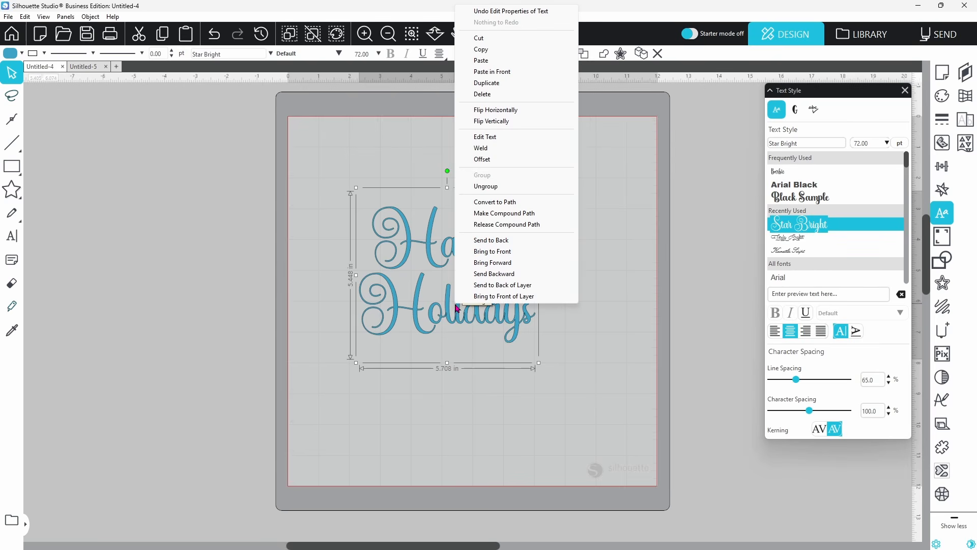
pyautogui.click(480, 151)
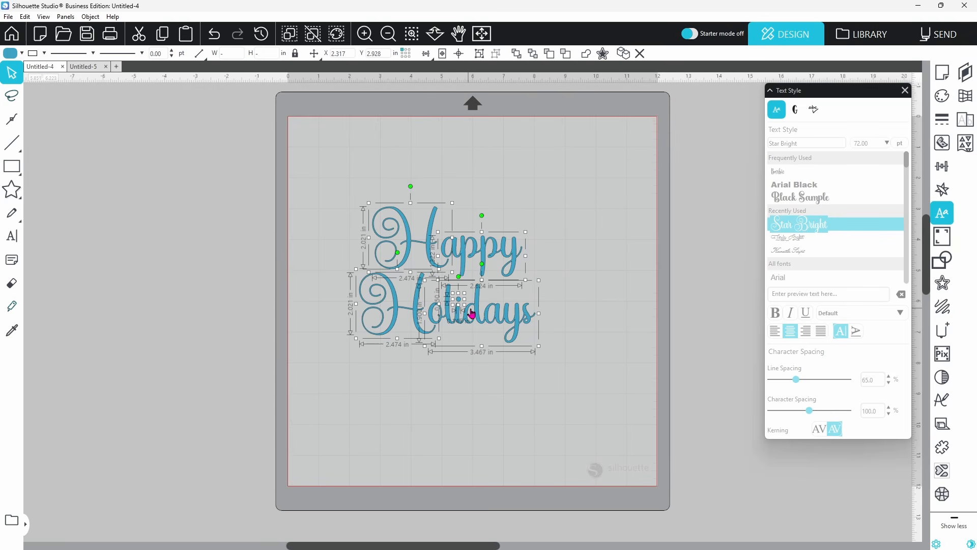
pyautogui.rightClick(526, 233)
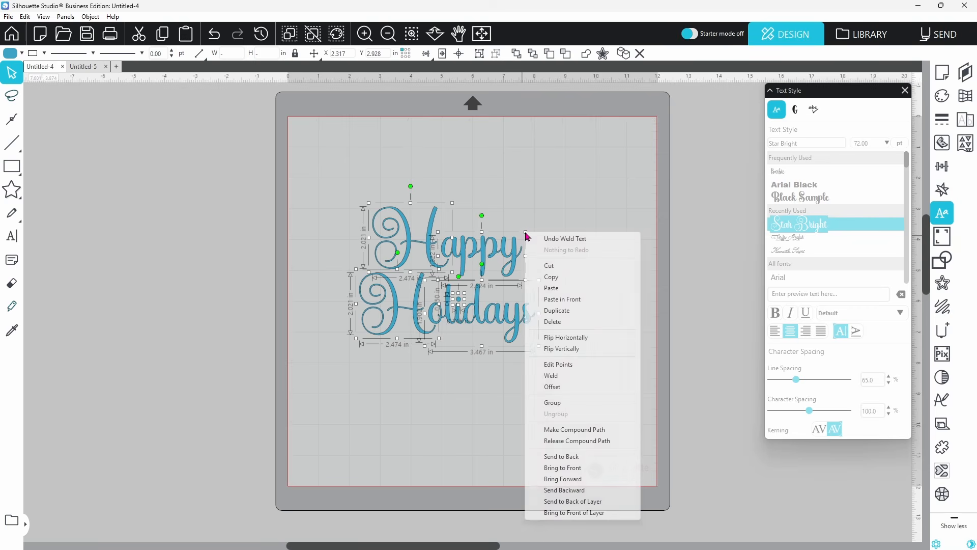
pyautogui.click(552, 403)
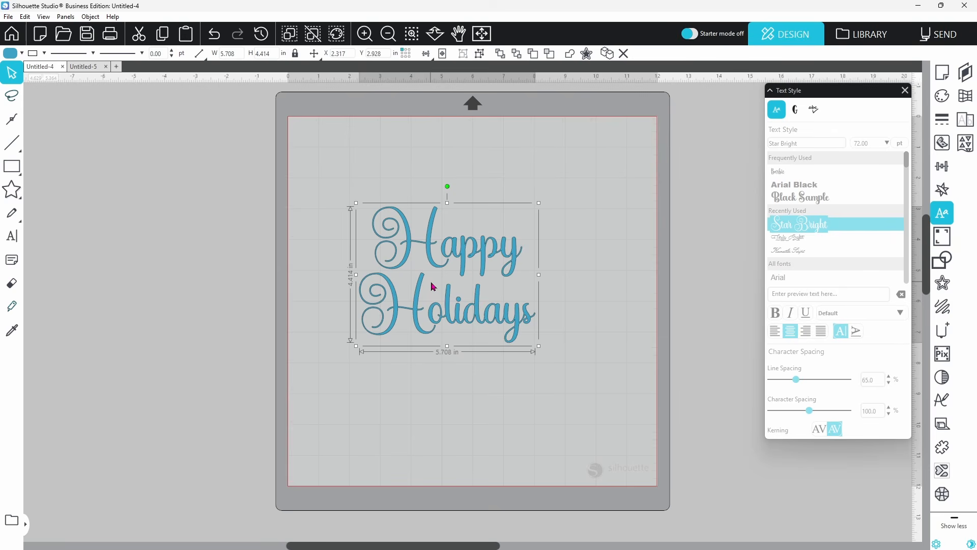
# Show the Specialty Tools Heat Pen Fills options, at 0.016 in spacing and angle 0.0, for the lettering
pyautogui.click(942, 331)
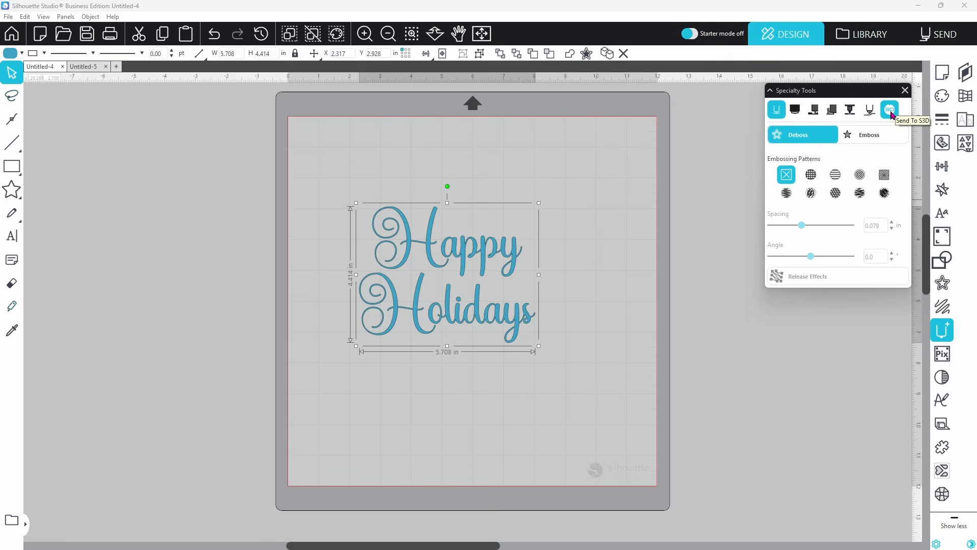
pyautogui.click(833, 113)
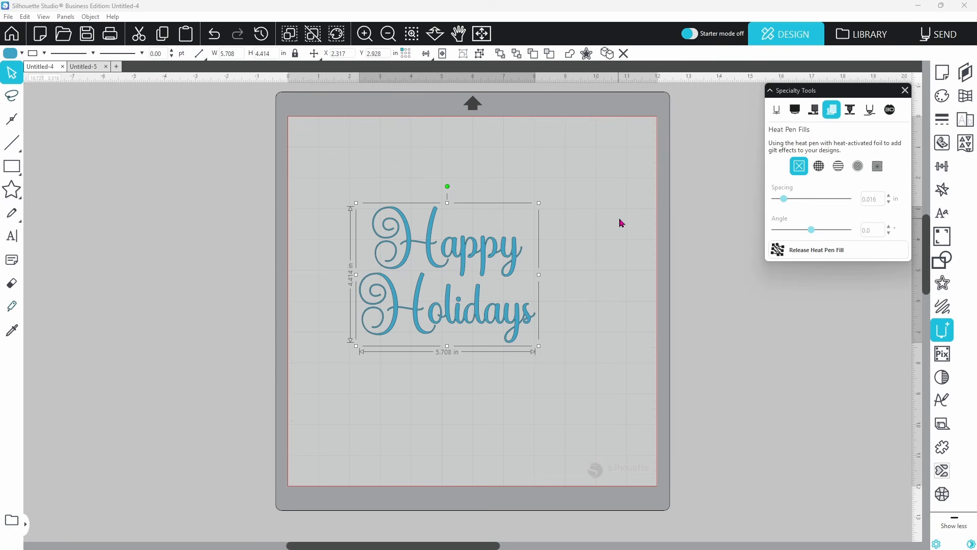
# Apply a concentric heat-pen fill at 0.010 in spacing and scale the lettering to 2.990 × 2.312 in
pyautogui.click(819, 173)
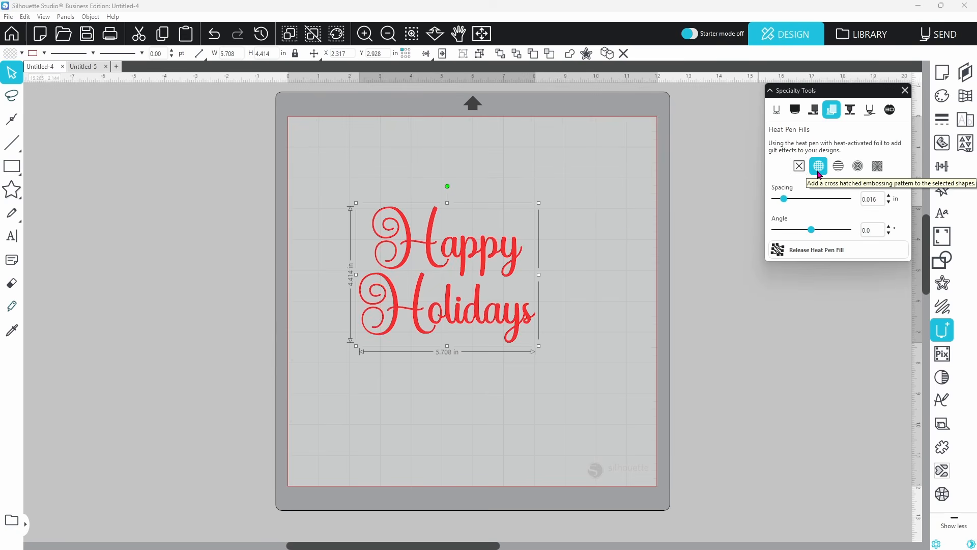
pyautogui.click(839, 168)
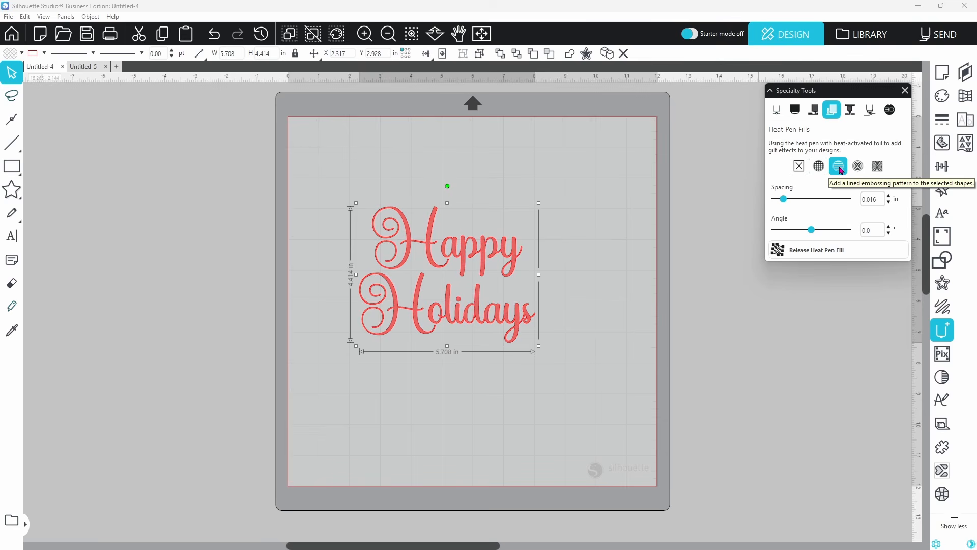
pyautogui.click(858, 166)
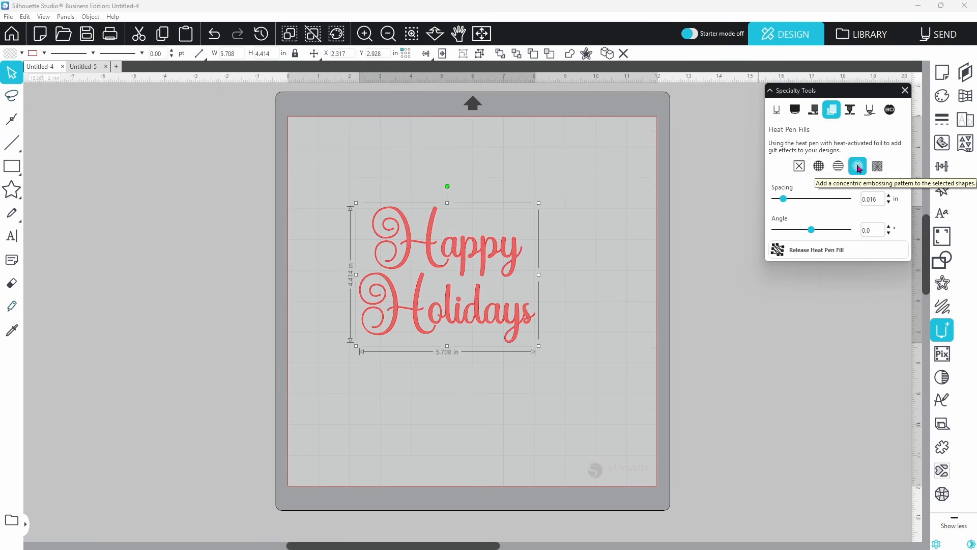
pyautogui.click(859, 169)
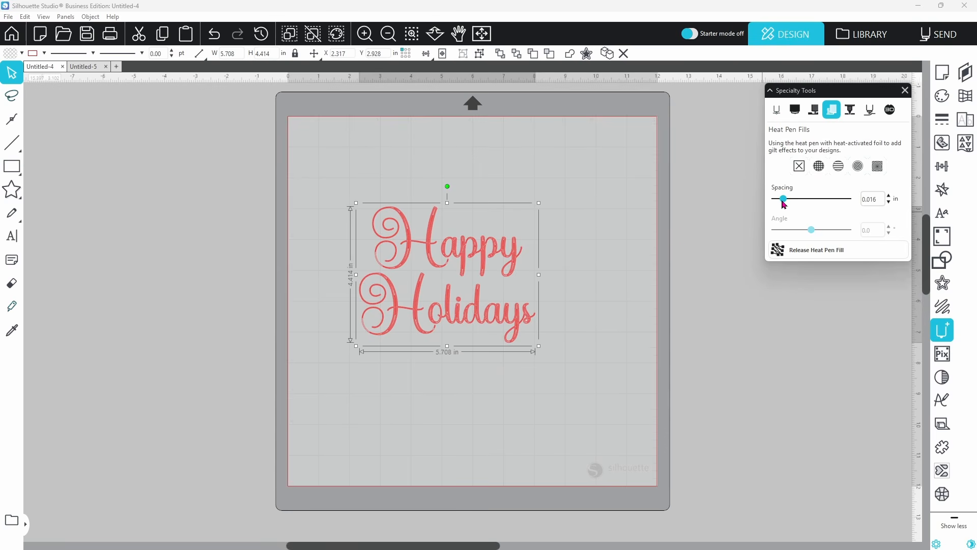
pyautogui.moveTo(784, 199); pyautogui.dragTo(781, 200)
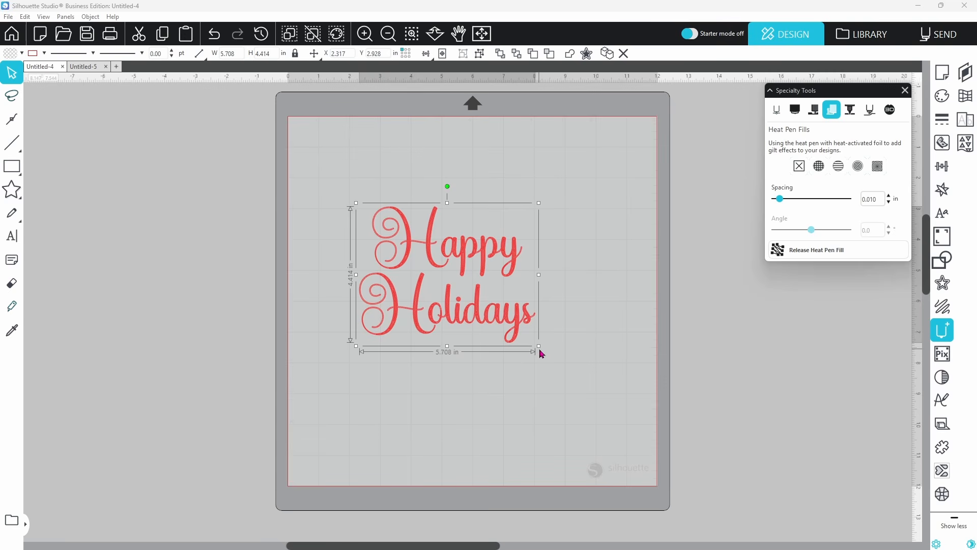
pyautogui.moveTo(540, 351); pyautogui.dragTo(460, 277)
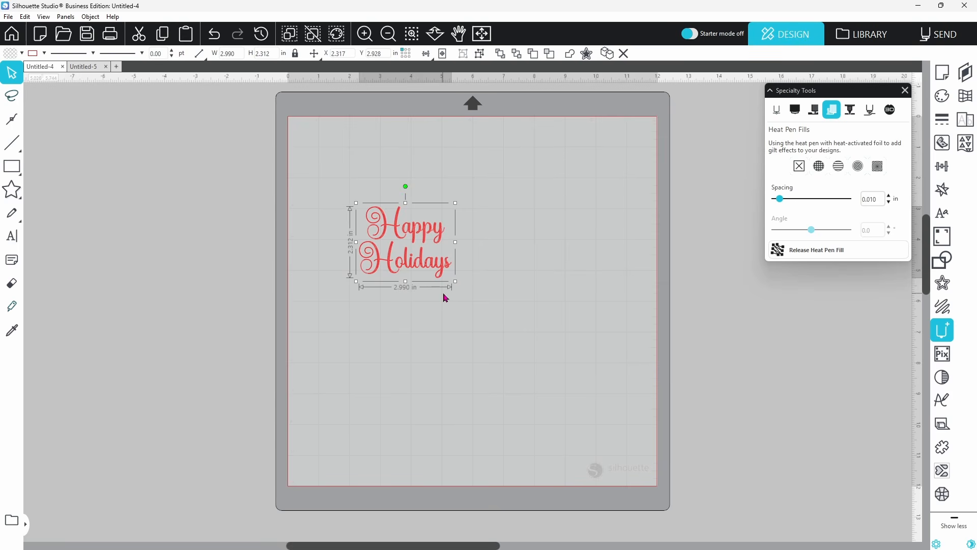
# Move Happy Holidays to the mat's upper-left and view its Cardstock, Textured - Heavy (80lb) cut settings
pyautogui.moveTo(426, 259); pyautogui.dragTo(384, 198)
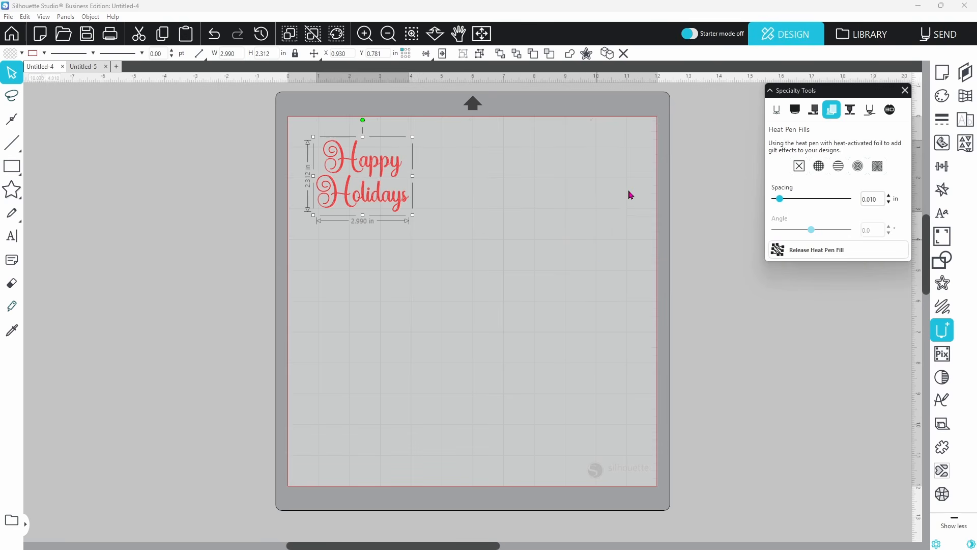
pyautogui.click(928, 36)
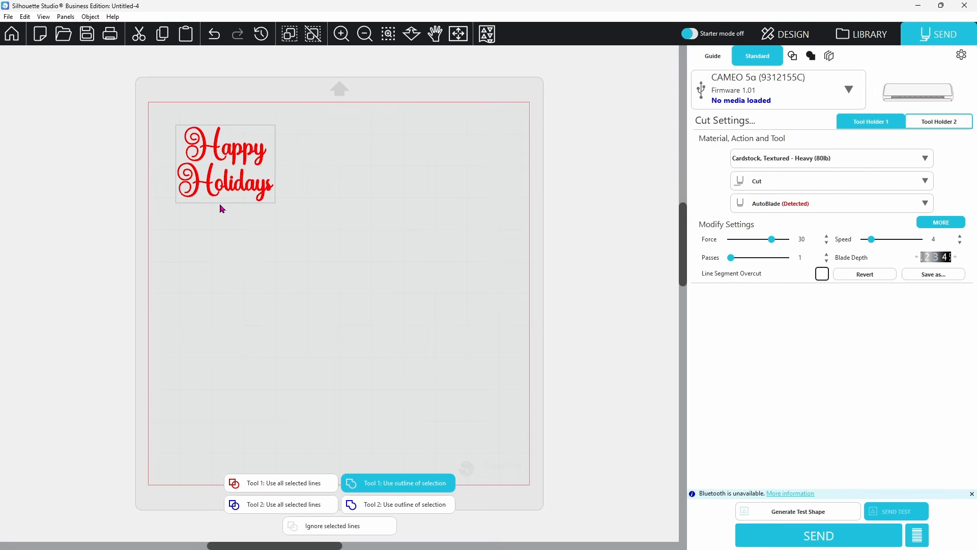
# Assign all the Happy Holidays lines to Tool 2 and go back to the Design screen
pyautogui.click(274, 506)
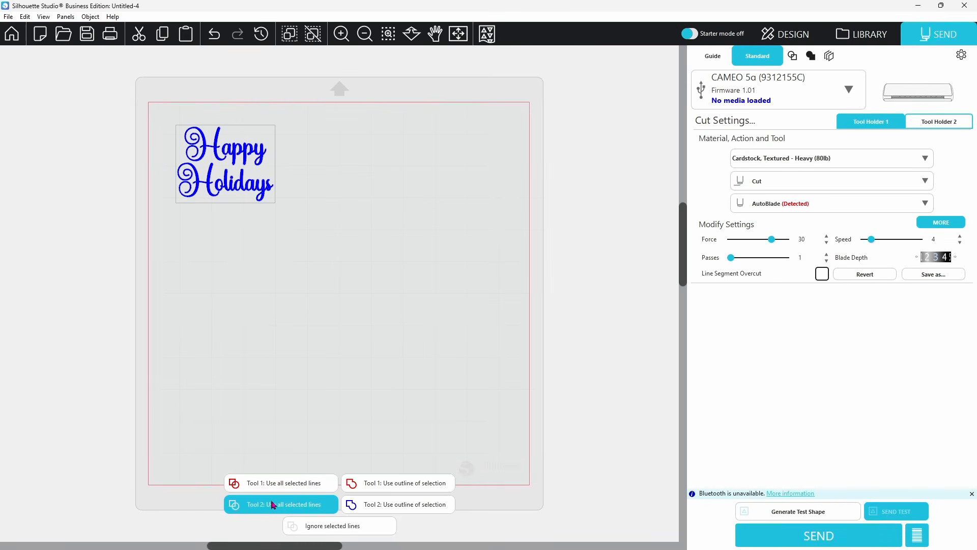
pyautogui.click(787, 35)
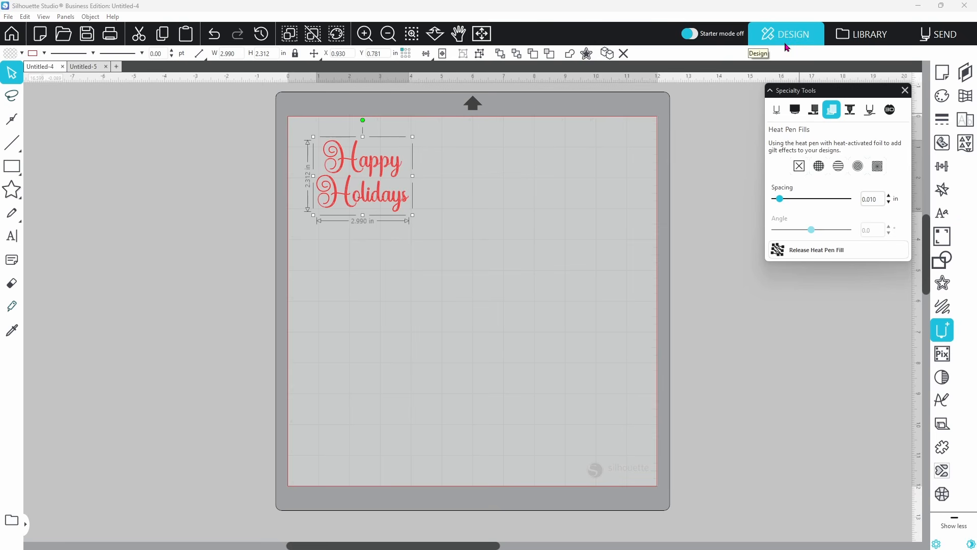
# Move Happy Holidays off the mat, test the Santa on the tan tag, then return Santa to the mat
pyautogui.moveTo(390, 204); pyautogui.dragTo(228, 203)
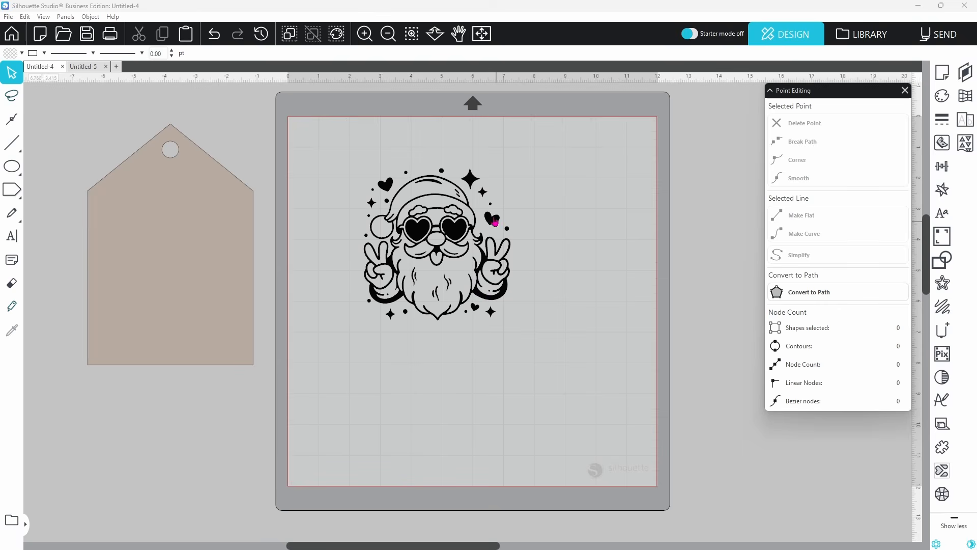
pyautogui.moveTo(410, 232); pyautogui.dragTo(162, 272)
pyautogui.press('Escape')
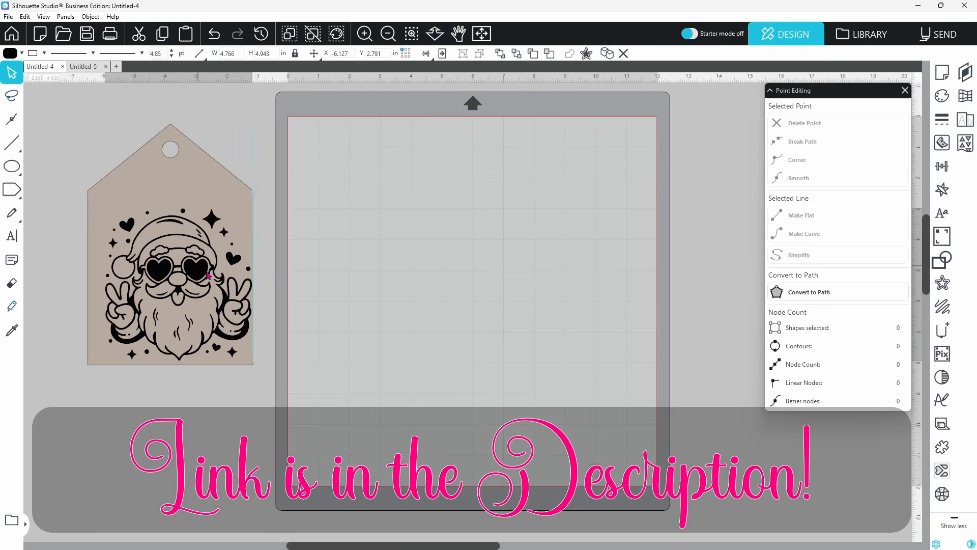
pyautogui.moveTo(192, 263); pyautogui.dragTo(423, 226)
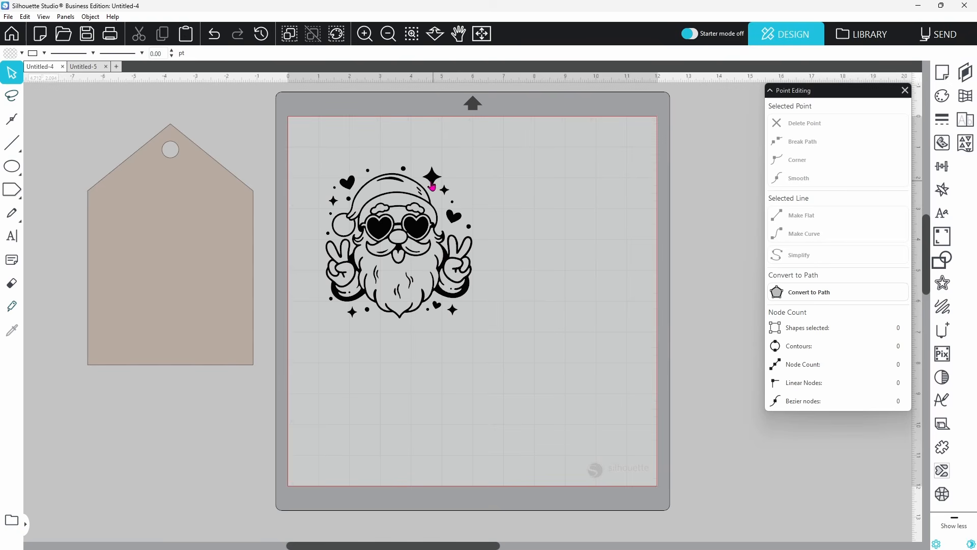
# Release the Santa's compound path into 56 separate shapes and zoom in on them
pyautogui.rightClick(396, 249)
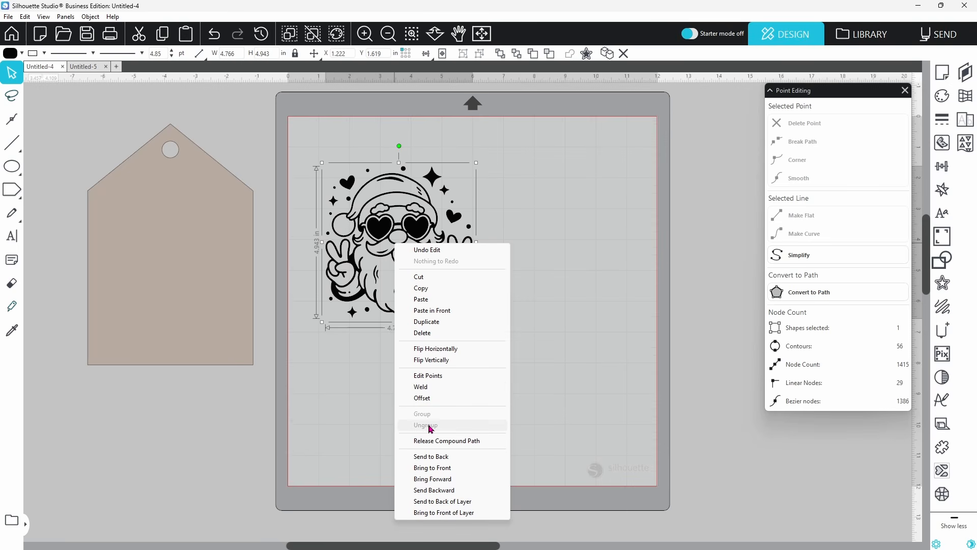
pyautogui.click(430, 441)
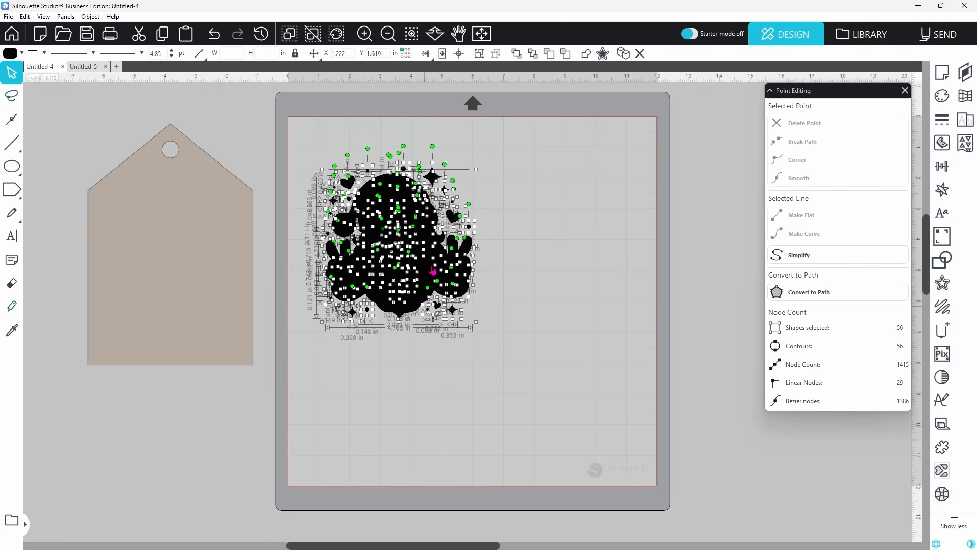
pyautogui.click(411, 37)
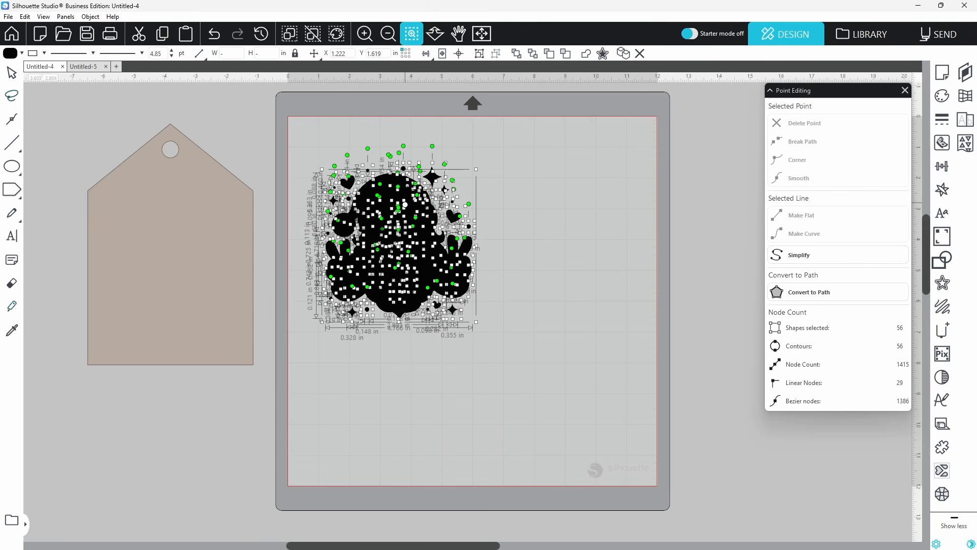
pyautogui.click(406, 207)
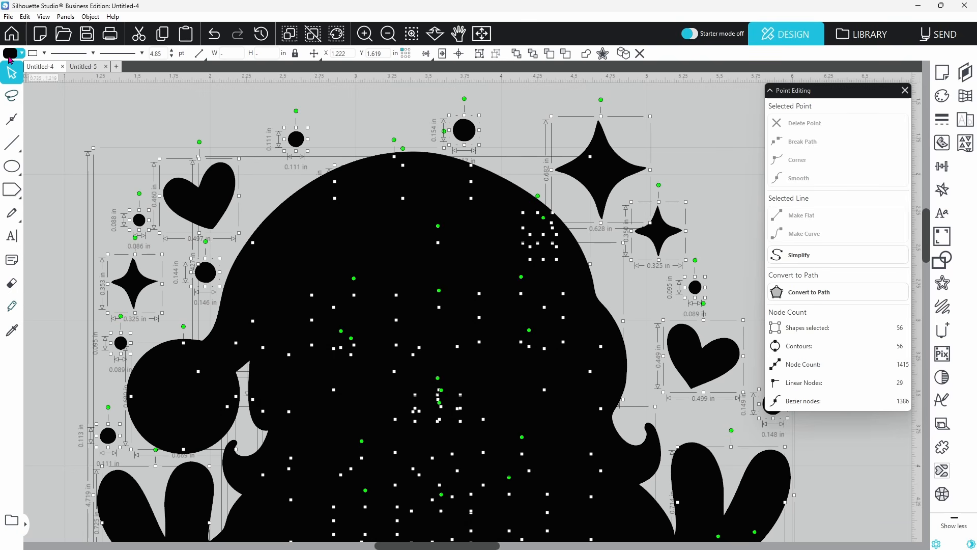
# Set the Santa shapes' line colour to white and line width to 0, then fit the mat and deselect
pyautogui.click(45, 54)
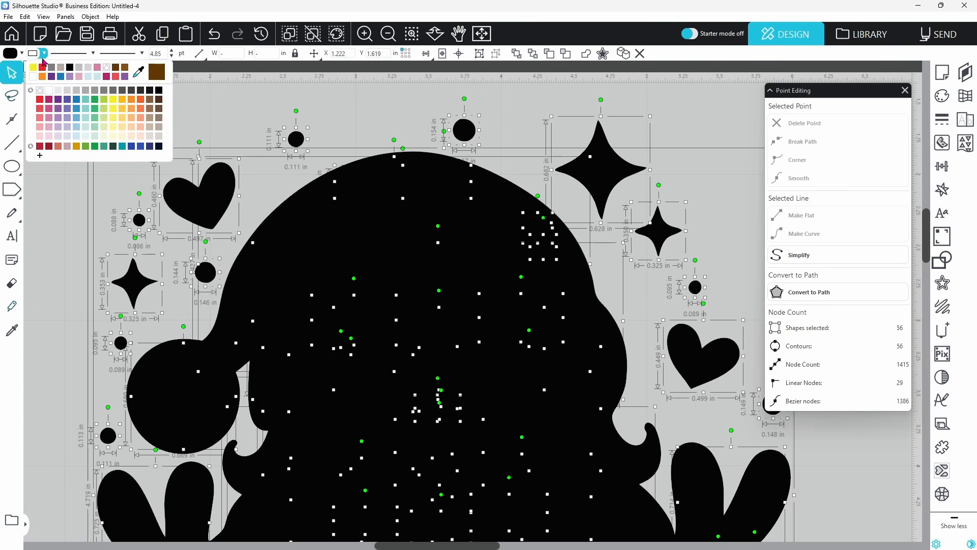
pyautogui.click(34, 77)
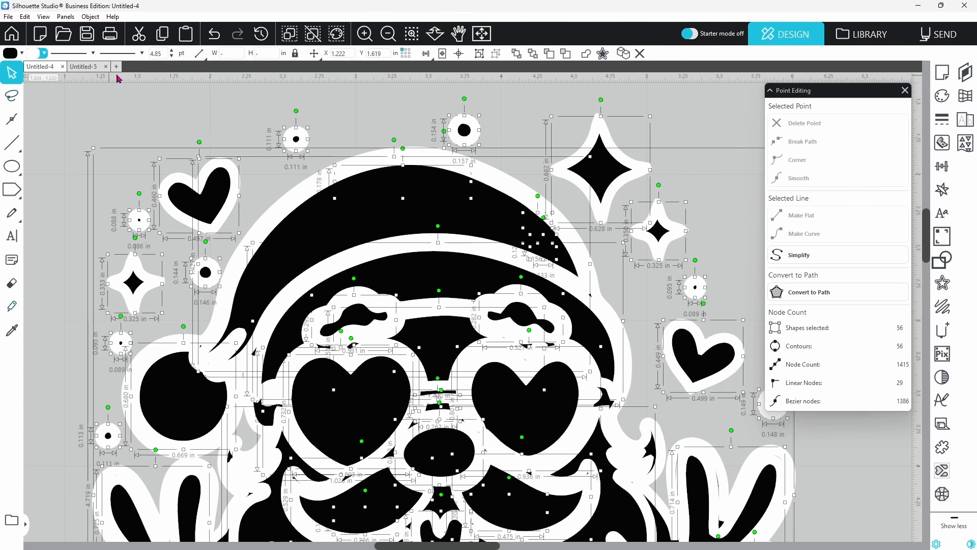
pyautogui.doubleClick(163, 55)
pyautogui.write('0')
pyautogui.press('Return')
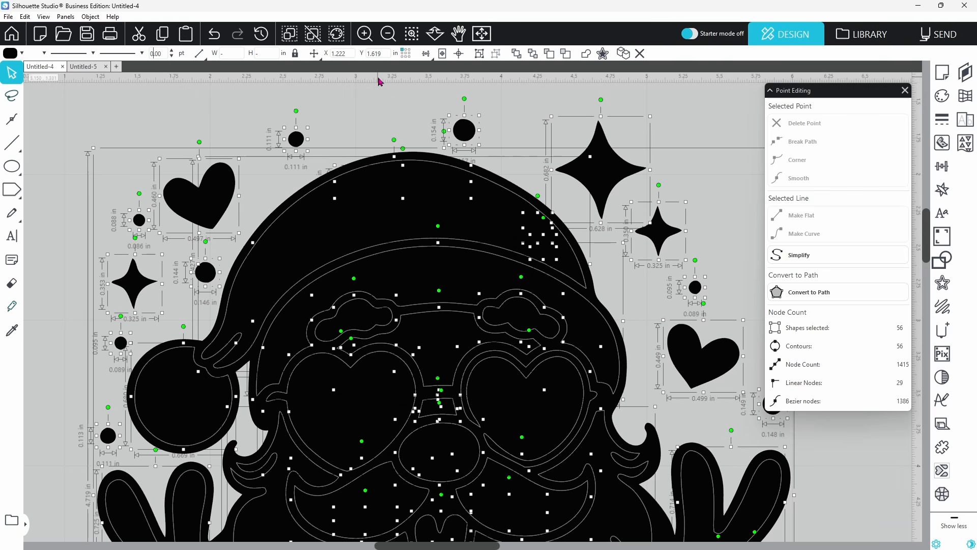
pyautogui.click(481, 34)
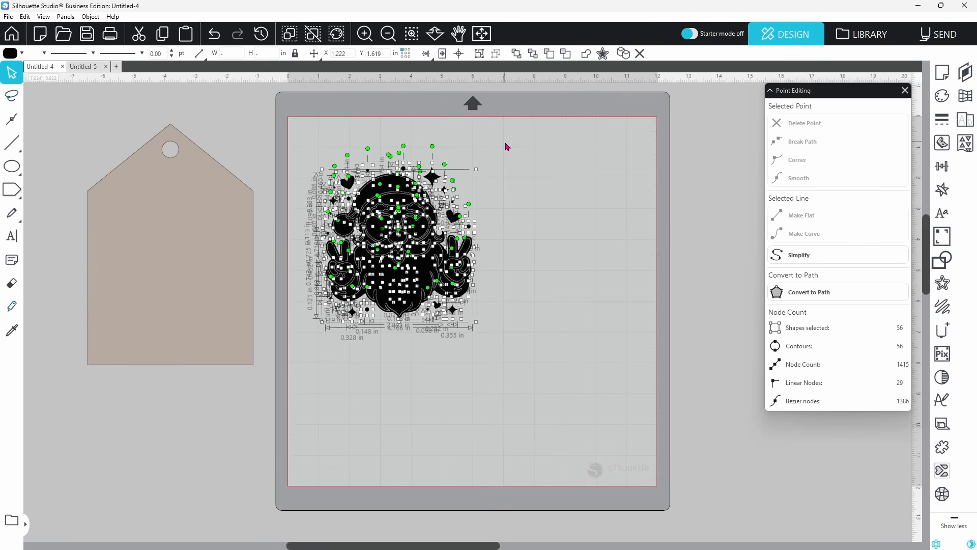
pyautogui.click(505, 146)
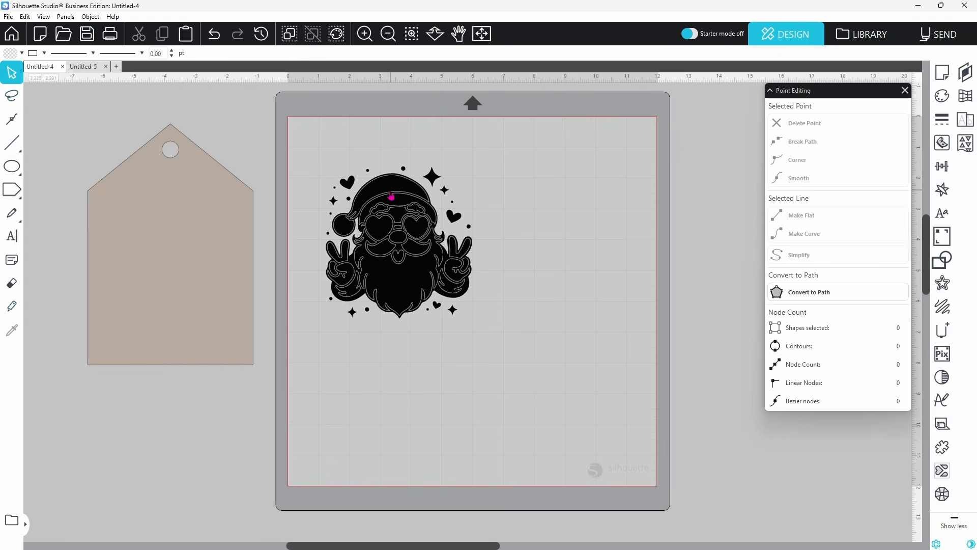
# Select the Santa's sparkles, stars, heart glasses and body one by one, then clear the selection
pyautogui.click(351, 312)
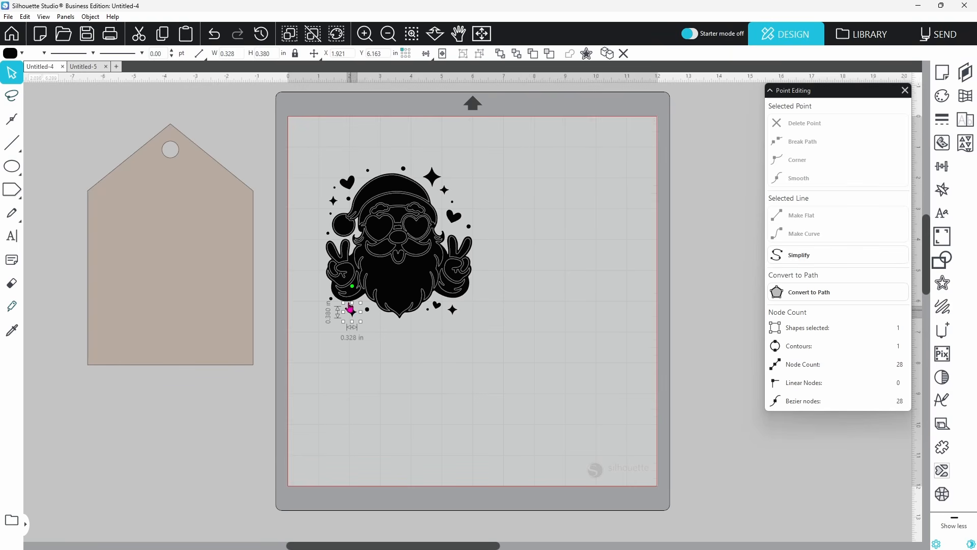
pyautogui.keyDown('shift'); pyautogui.click(336, 201); pyautogui.keyUp('shift')
pyautogui.keyDown('shift'); pyautogui.click(427, 180); pyautogui.keyUp('shift')
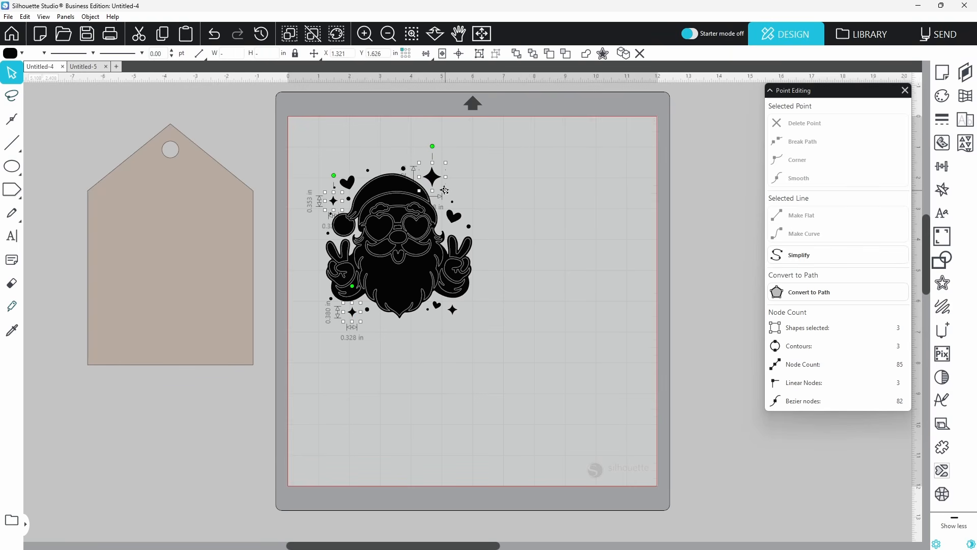
pyautogui.keyDown('shift'); pyautogui.click(446, 191); pyautogui.keyUp('shift')
pyautogui.keyDown('shift'); pyautogui.click(456, 315); pyautogui.keyUp('shift')
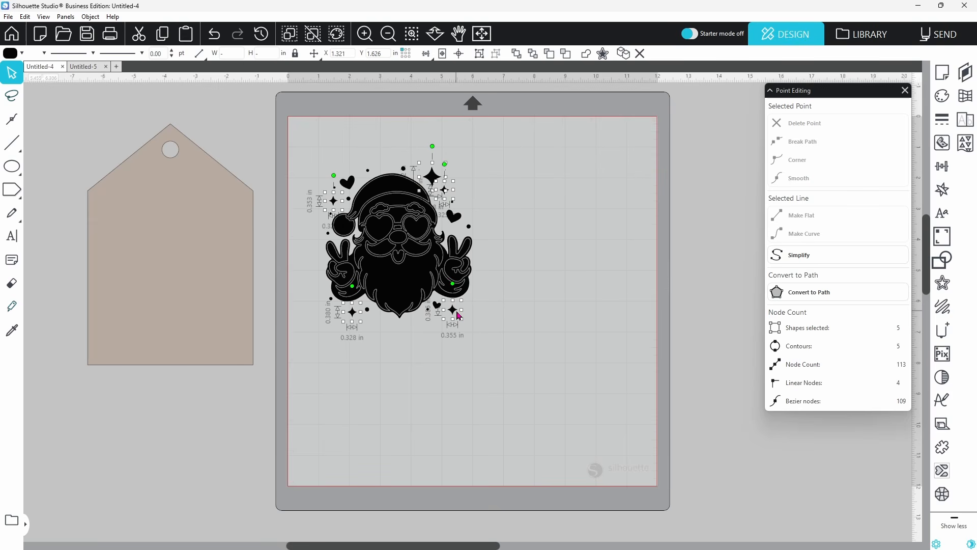
pyautogui.keyDown('shift'); pyautogui.click(381, 235); pyautogui.keyUp('shift')
pyautogui.keyDown('shift'); pyautogui.click(416, 234); pyautogui.keyUp('shift')
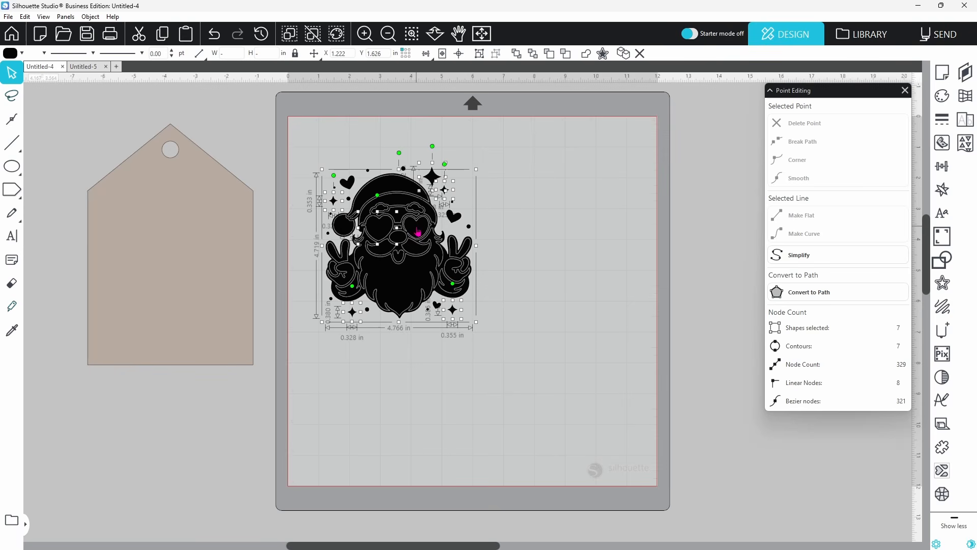
pyautogui.click(483, 235)
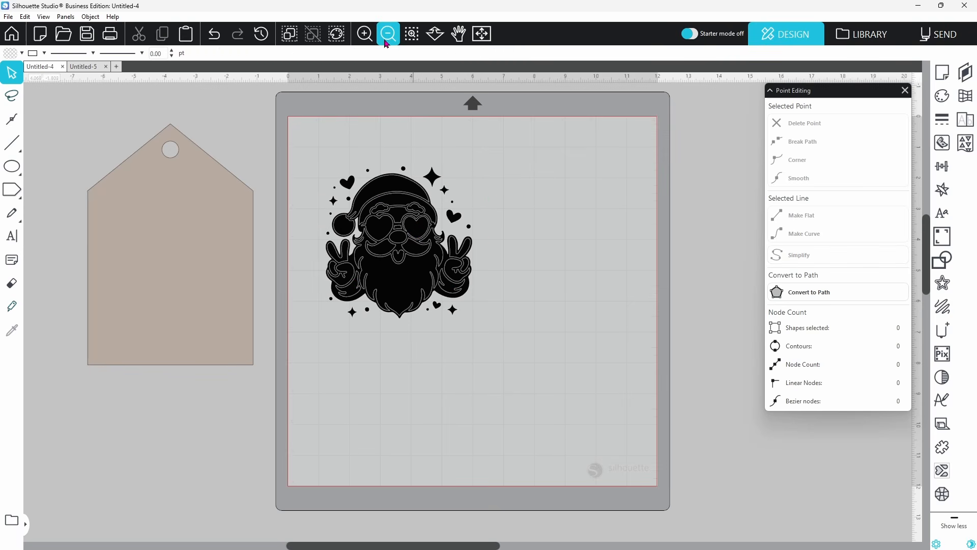
# Zoom in on the Santa's face and select the right heart lens of the glasses
pyautogui.click(412, 35)
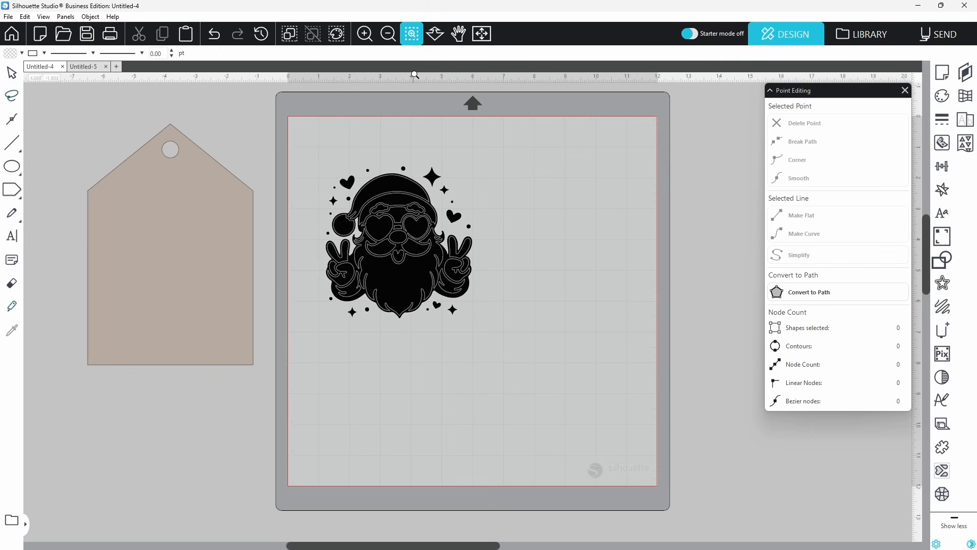
pyautogui.click(413, 229)
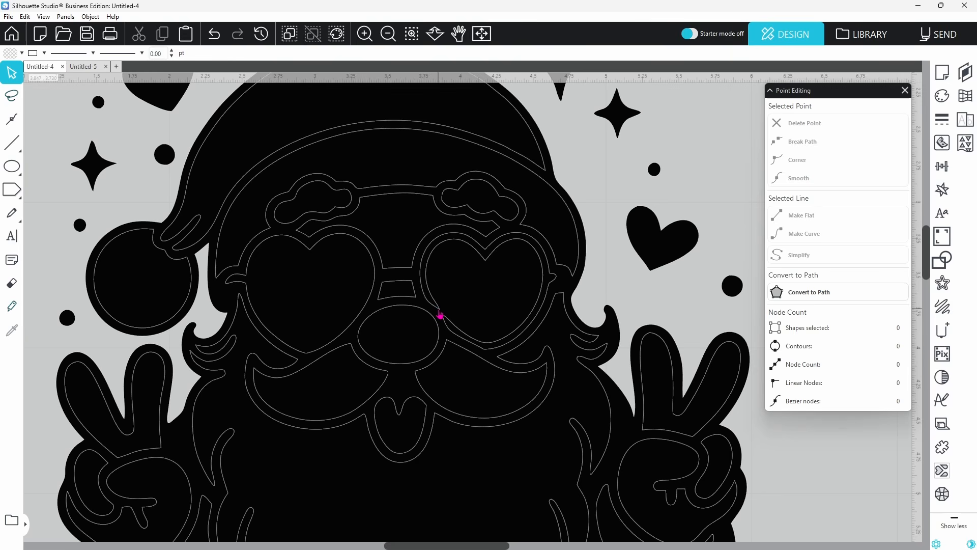
pyautogui.click(441, 312)
# Zoom in where the right heart lens meets the frame, break that node, and pull the loose end away
pyautogui.doubleClick(441, 312)
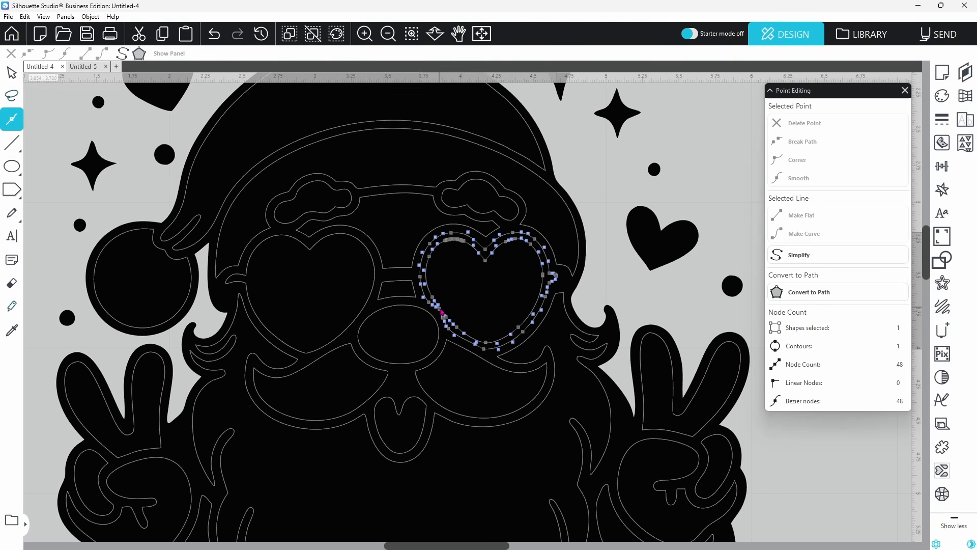
pyautogui.click(413, 38)
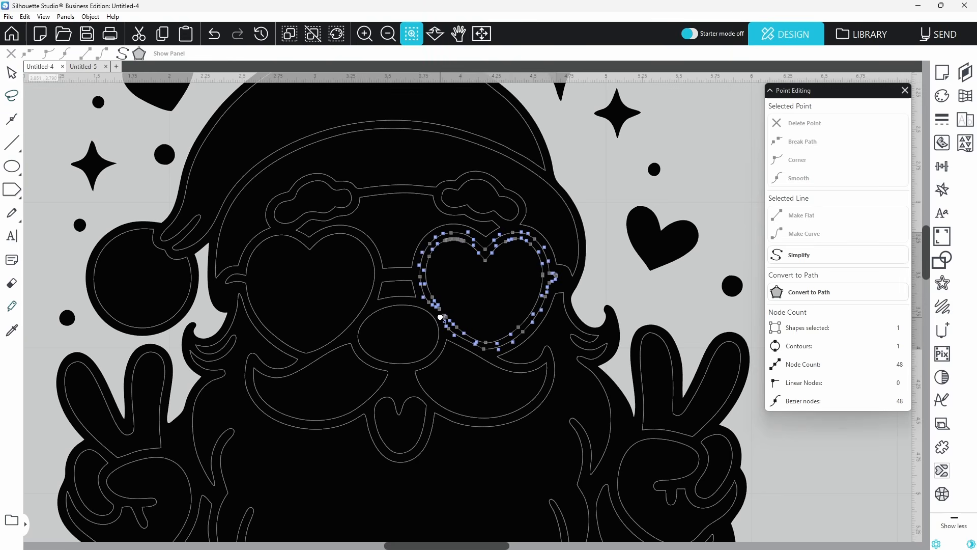
pyautogui.click(443, 317)
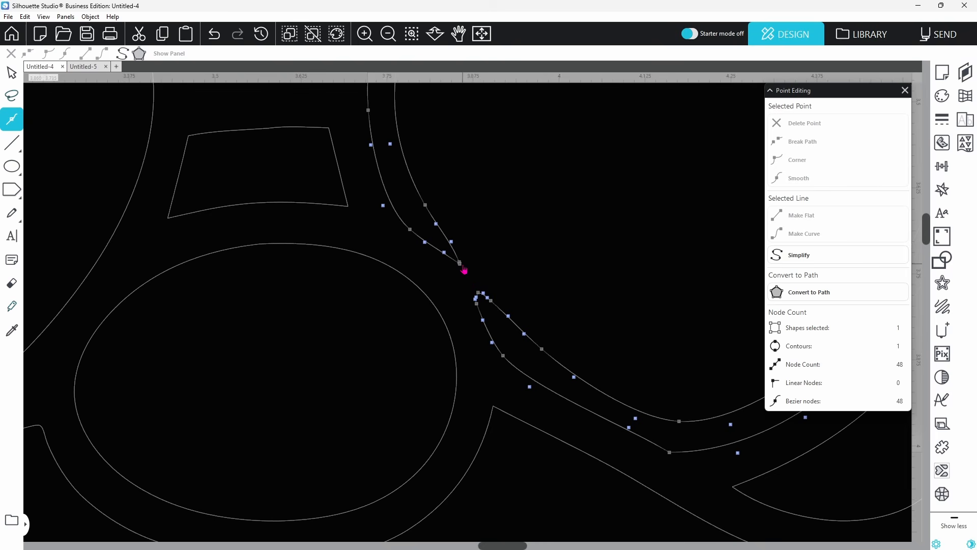
pyautogui.click(460, 264)
pyautogui.click(794, 149)
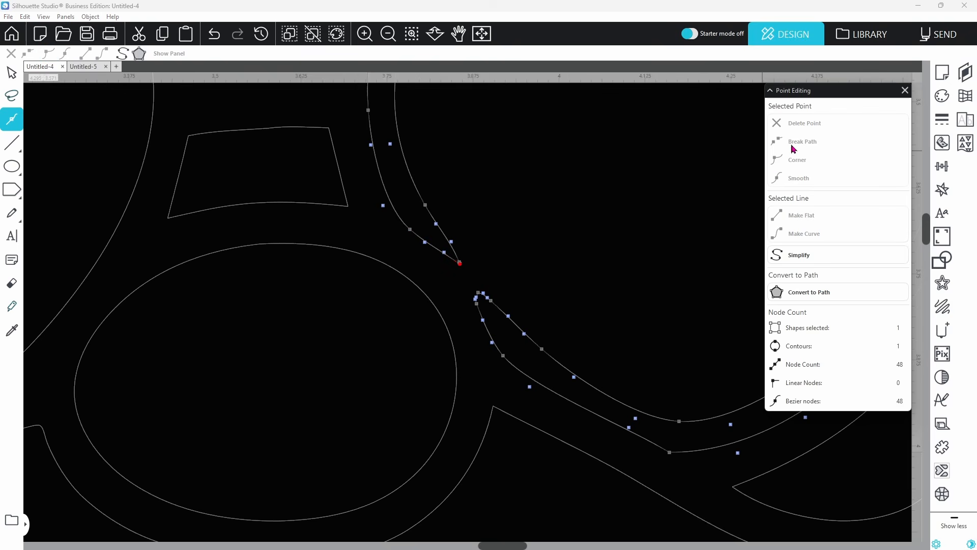
pyautogui.click(461, 264)
pyautogui.moveTo(462, 271)
pyautogui.mouseDown()
pyautogui.moveTo(456, 279)
pyautogui.moveTo(438, 269)
pyautogui.moveTo(469, 279)
pyautogui.moveTo(443, 278)
pyautogui.mouseUp()
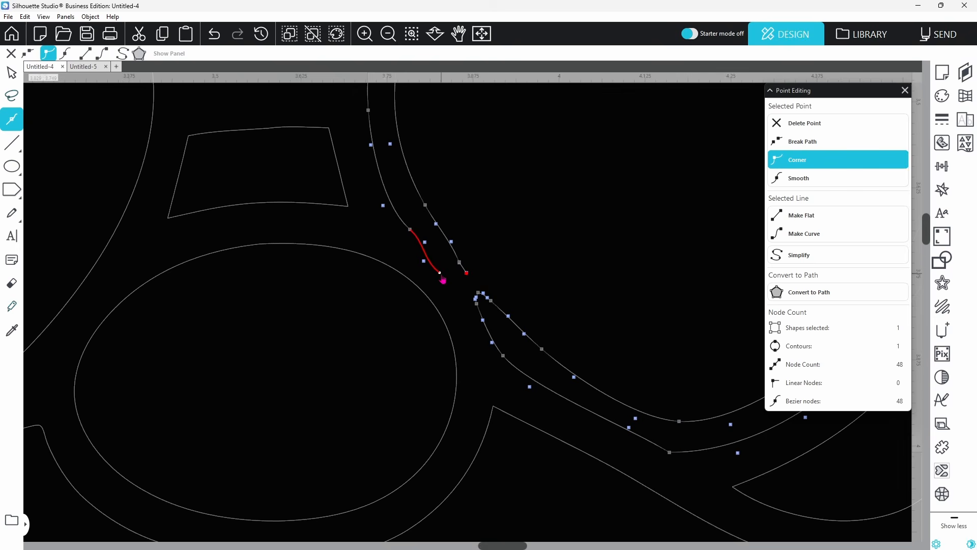
# Break the node on the other side of the gap and pull both loose ends apart
pyautogui.click(481, 295)
pyautogui.click(793, 144)
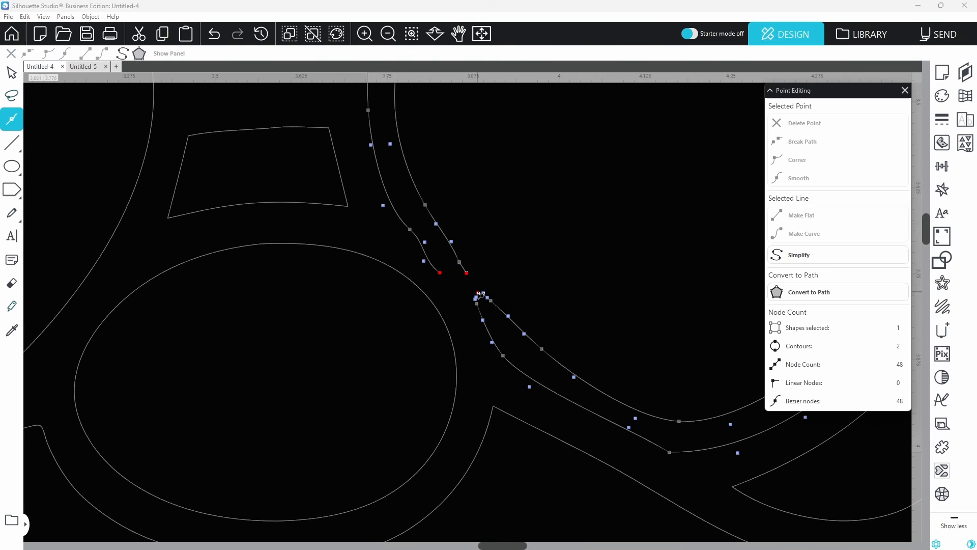
pyautogui.moveTo(479, 298); pyautogui.dragTo(458, 291)
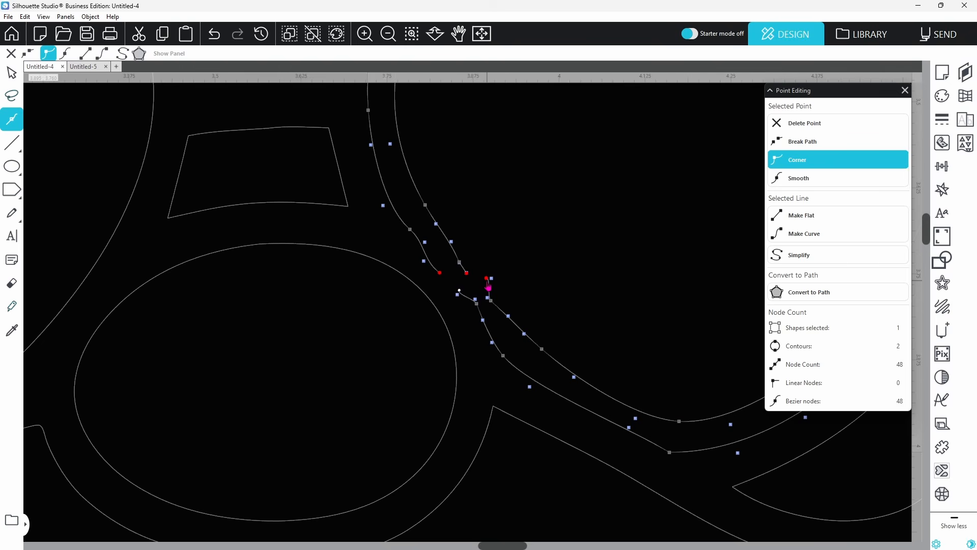
pyautogui.moveTo(488, 287); pyautogui.dragTo(438, 276)
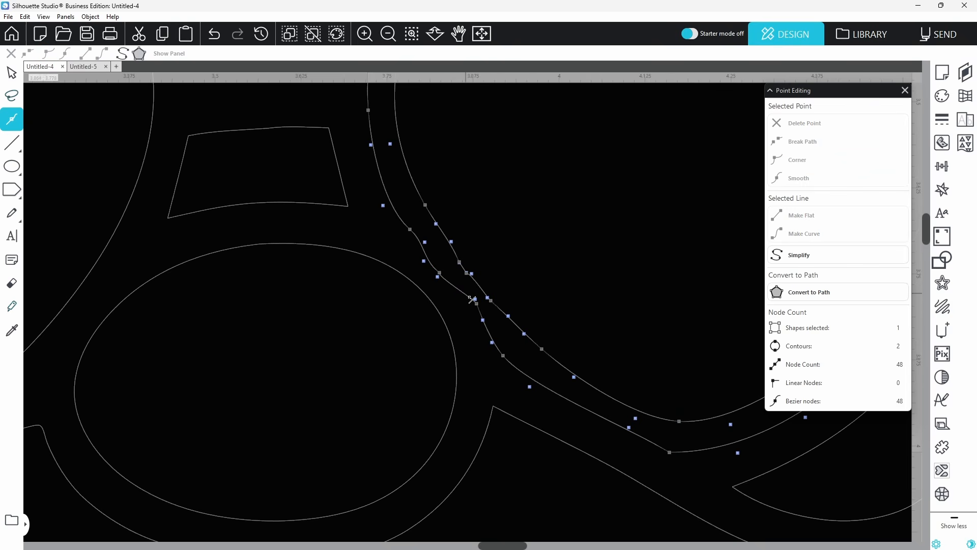
pyautogui.click(391, 39)
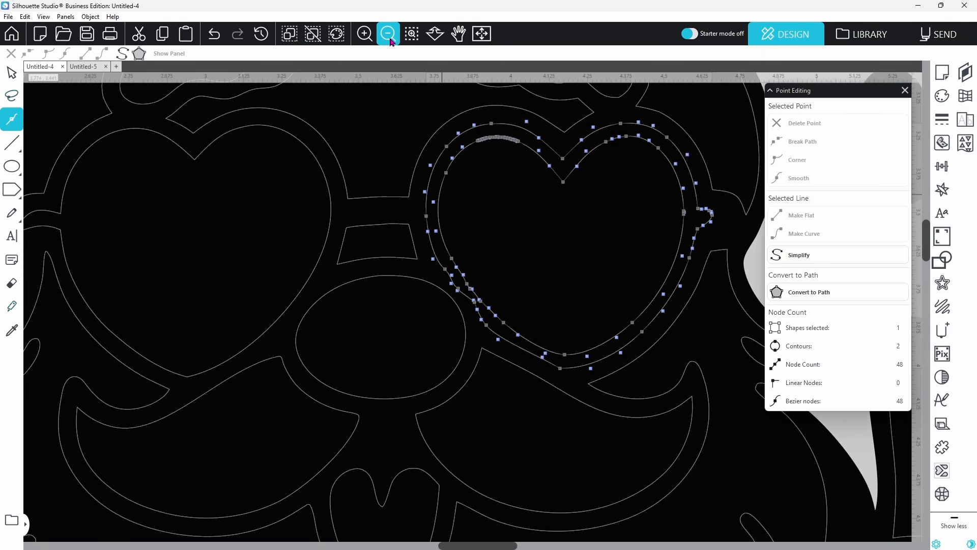
pyautogui.click(390, 40)
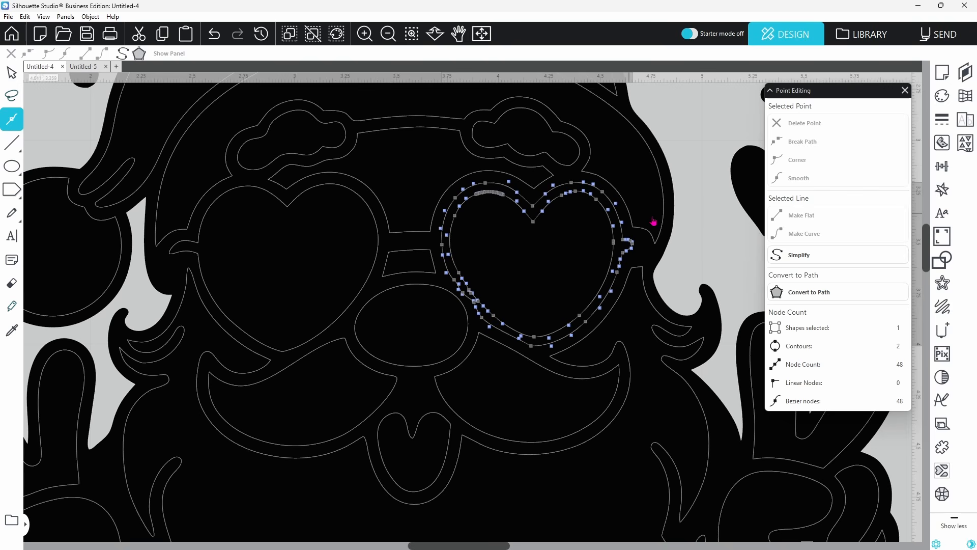
# Release the glasses compound path into separate shapes
pyautogui.click(694, 235)
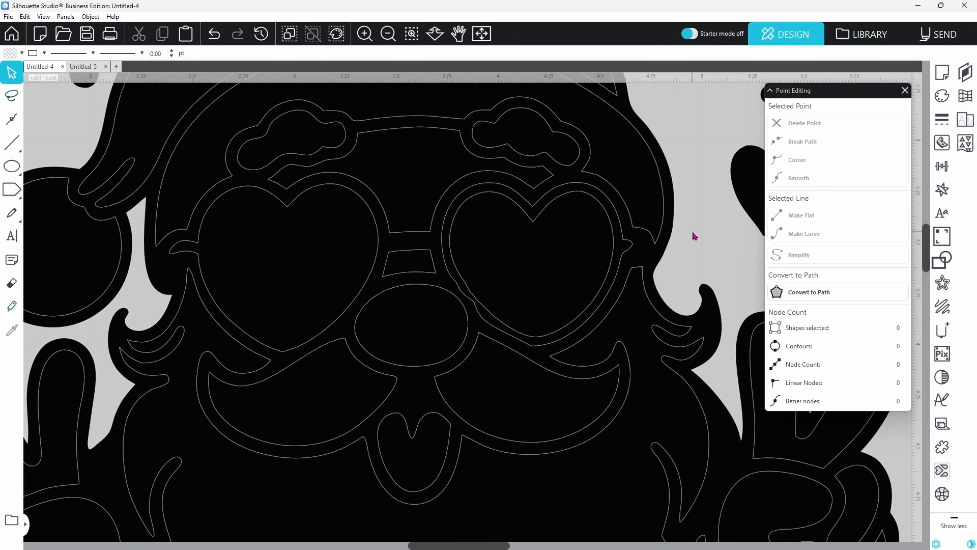
pyautogui.click(534, 224)
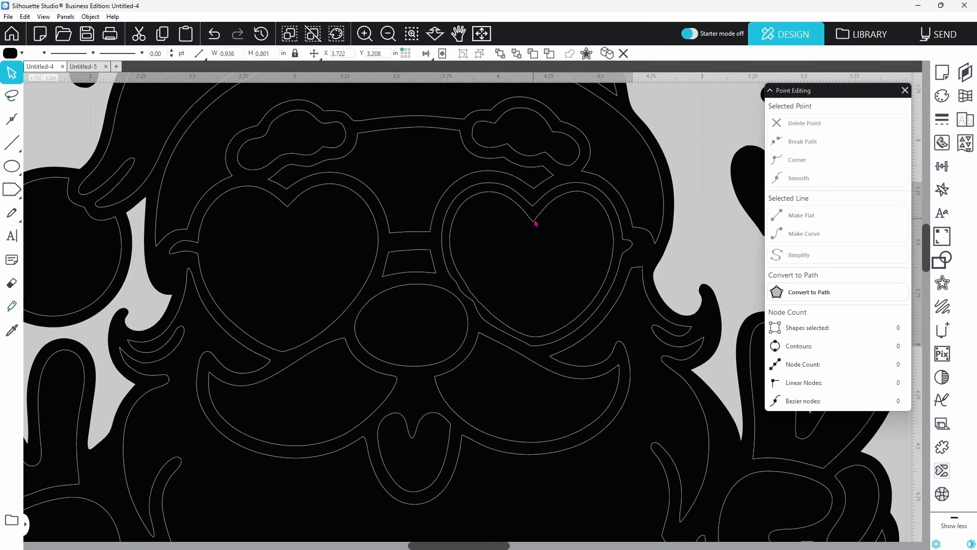
pyautogui.rightClick(535, 222)
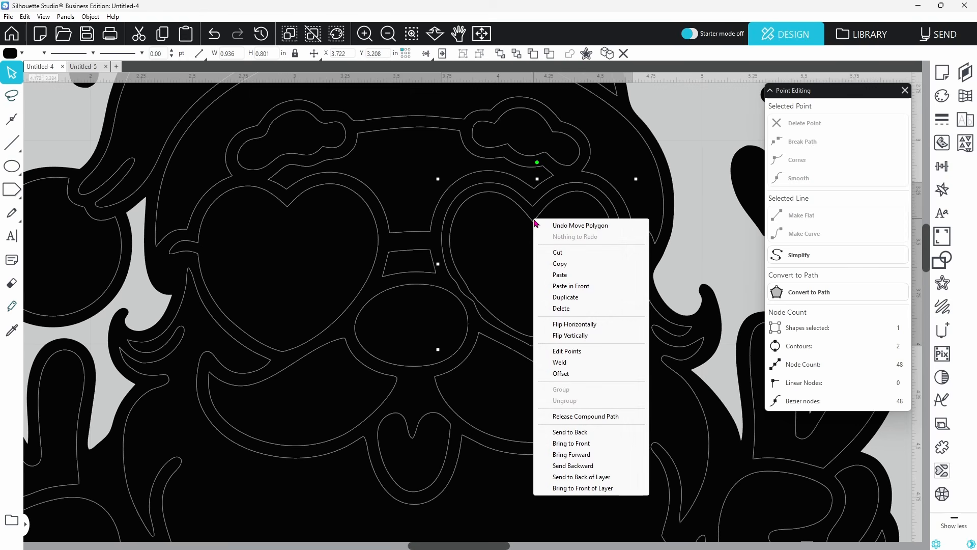
pyautogui.click(578, 417)
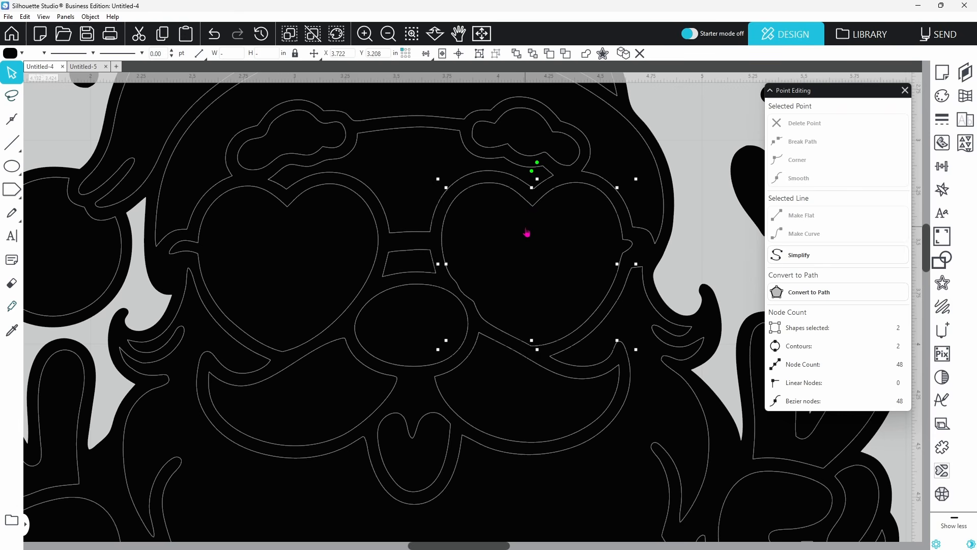
# Send the right lens outline one layer backward
pyautogui.click(691, 217)
pyautogui.click(586, 232)
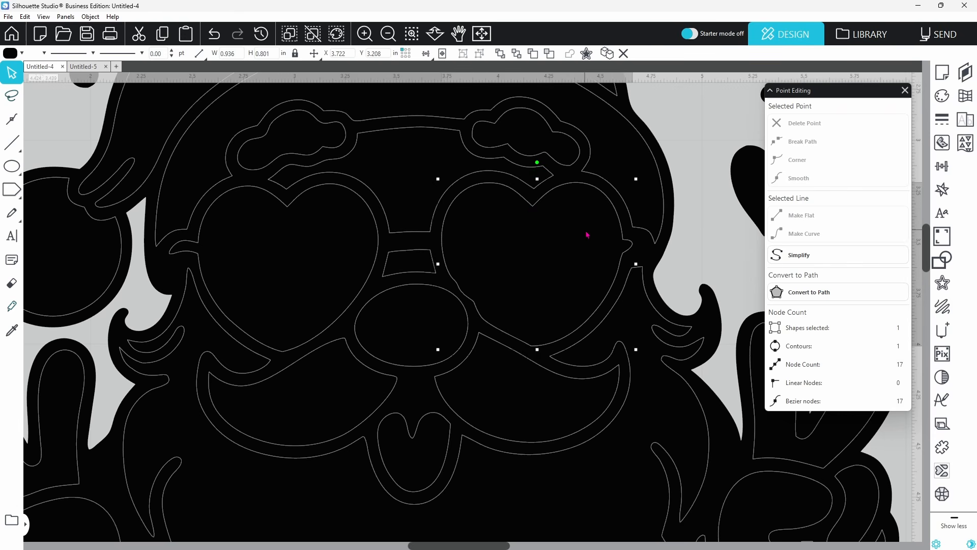
pyautogui.rightClick(586, 233)
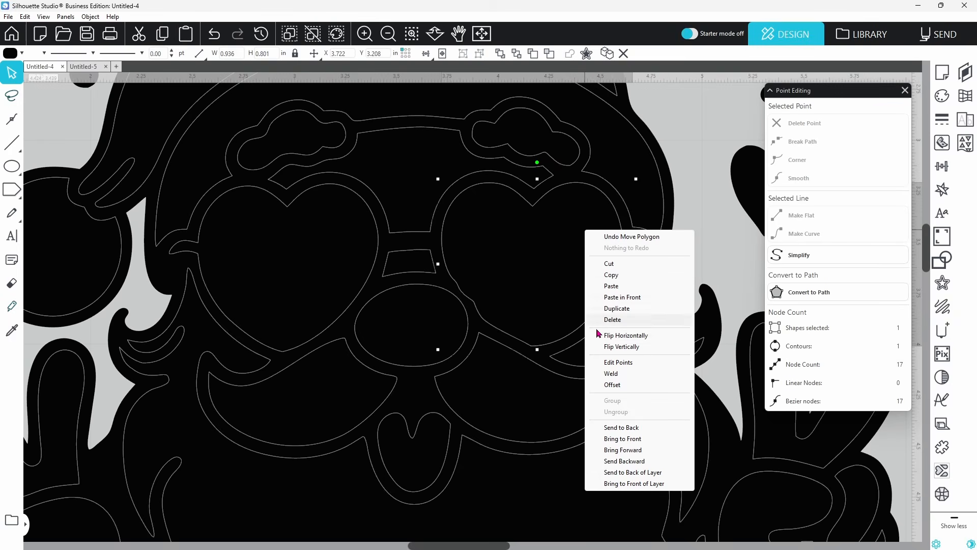
pyautogui.click(610, 461)
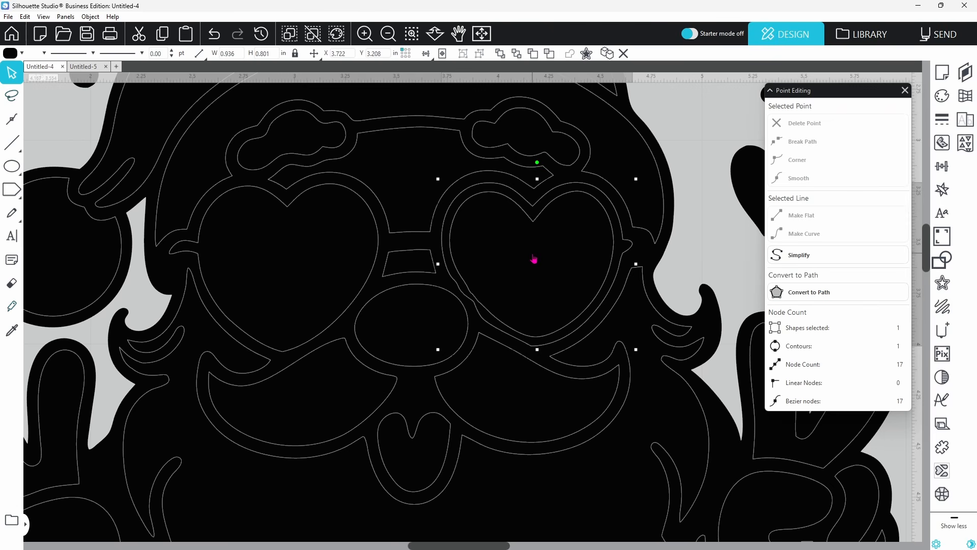
# Delete the extra outline surrounding the right heart lens and show the lens's edit points
pyautogui.rightClick(503, 250)
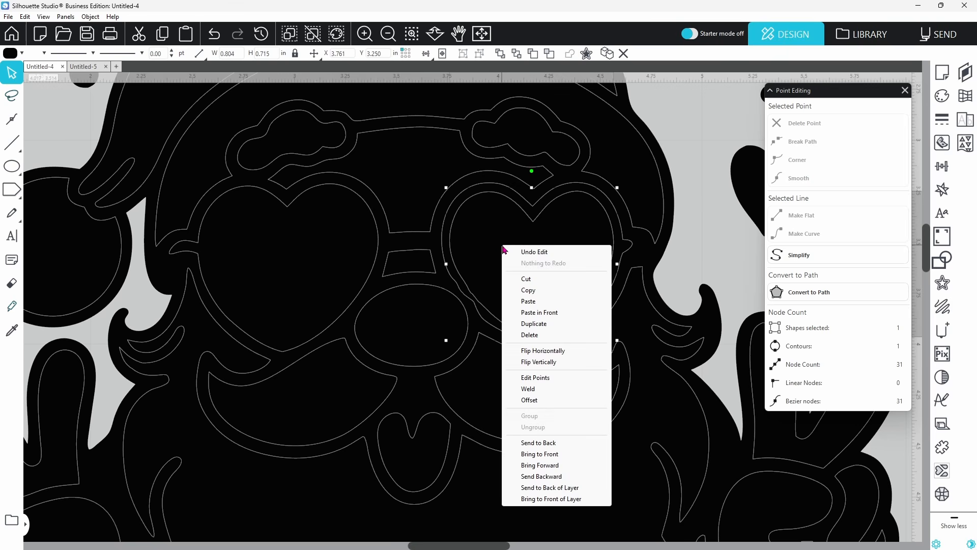
pyautogui.click(530, 335)
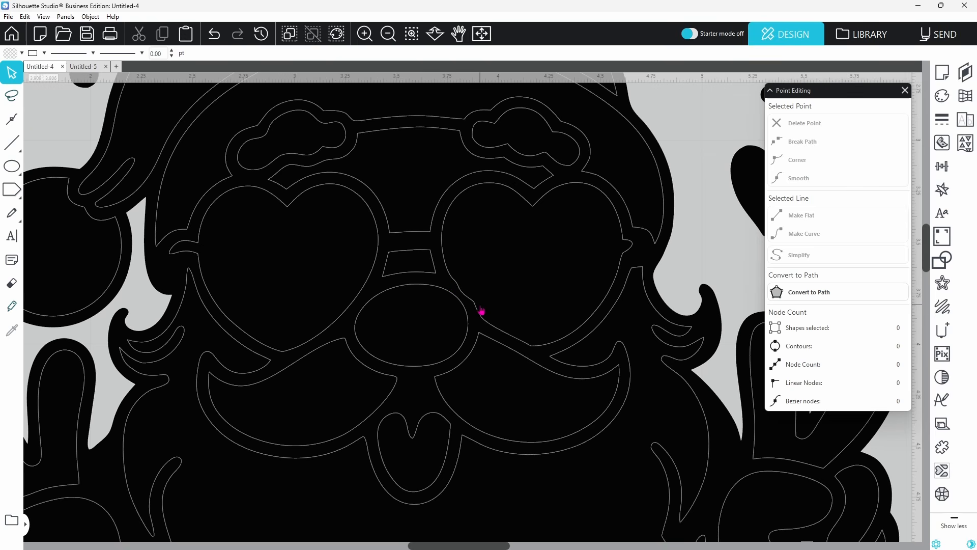
pyautogui.doubleClick(511, 298)
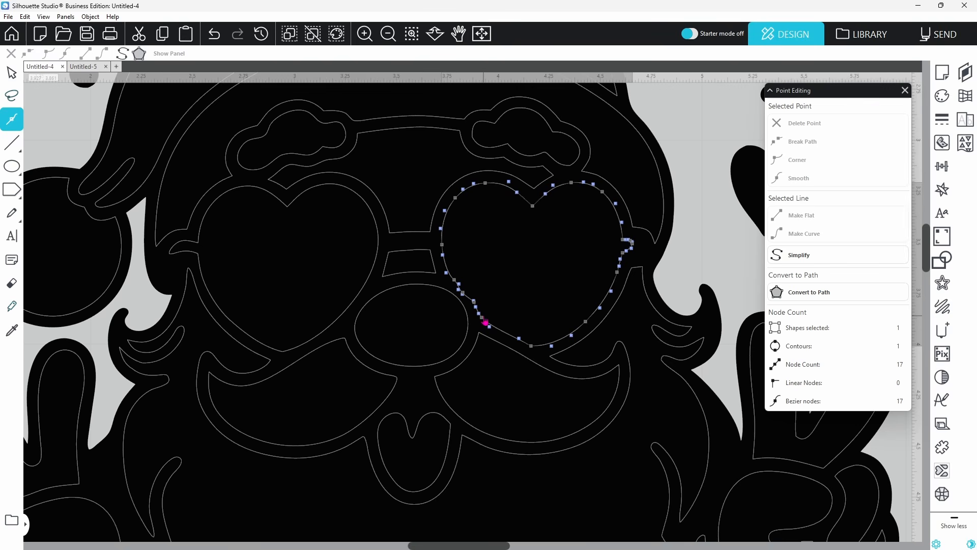
# Delete two nodes on the right heart lens's lower-left edge and nudge the curve back into shape
pyautogui.click(476, 305)
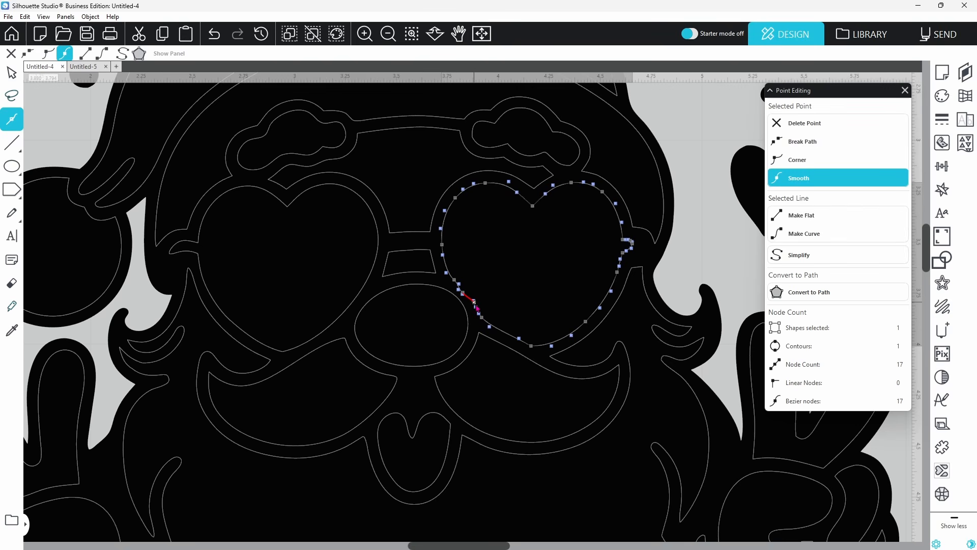
pyautogui.press('Delete')
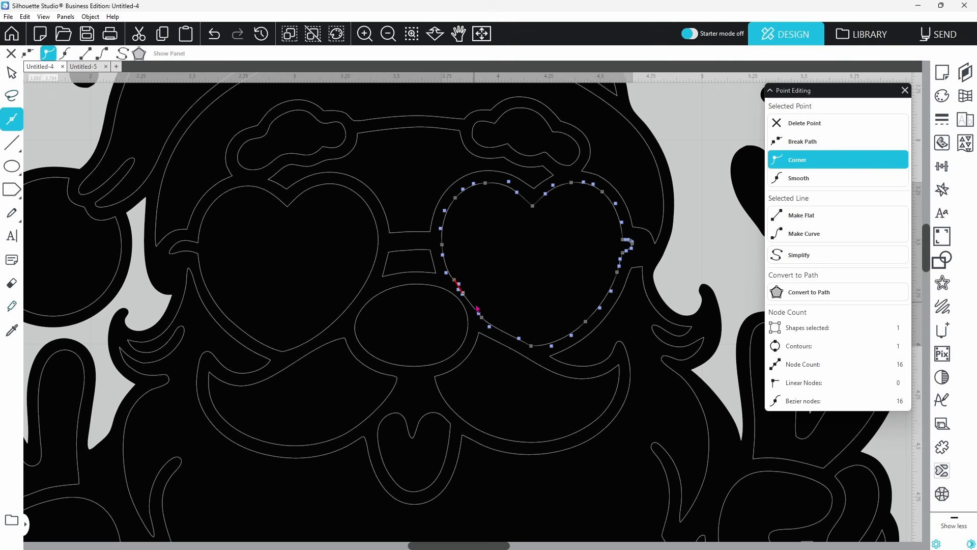
pyautogui.press('Delete')
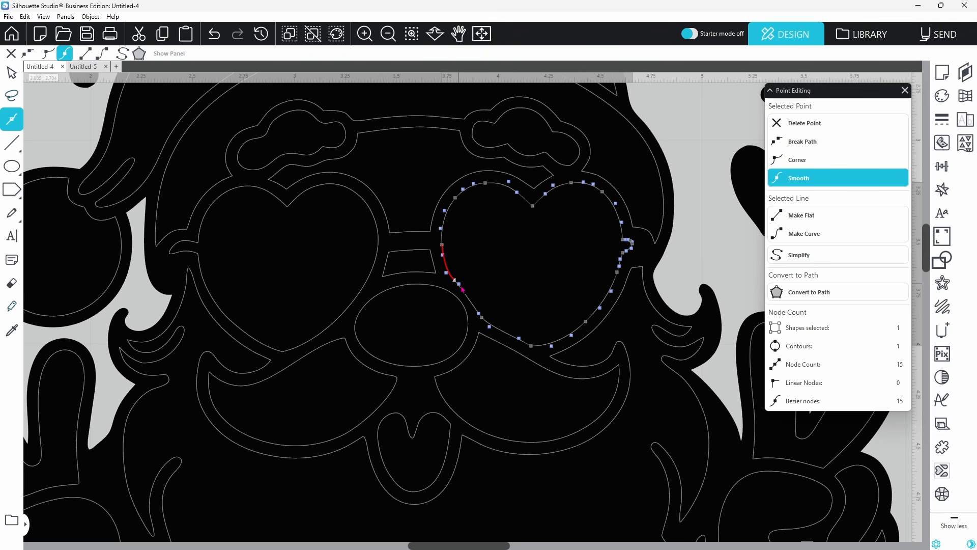
pyautogui.moveTo(460, 288); pyautogui.dragTo(481, 317)
pyautogui.click(696, 260)
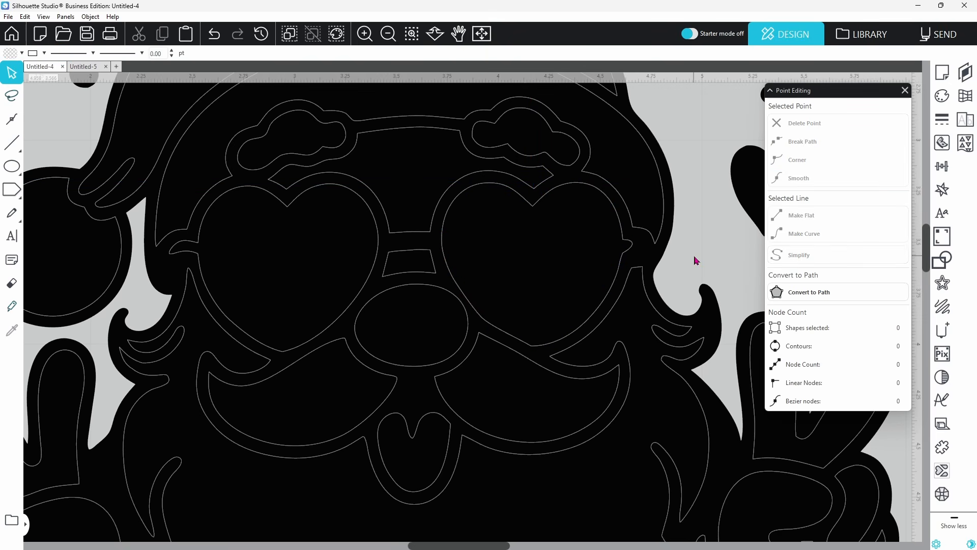
# Fine-tune the lower-left point of the right heart lens
pyautogui.doubleClick(561, 286)
pyautogui.moveTo(482, 316); pyautogui.dragTo(482, 316)
pyautogui.click(675, 281)
pyautogui.click(547, 285)
pyautogui.doubleClick(550, 289)
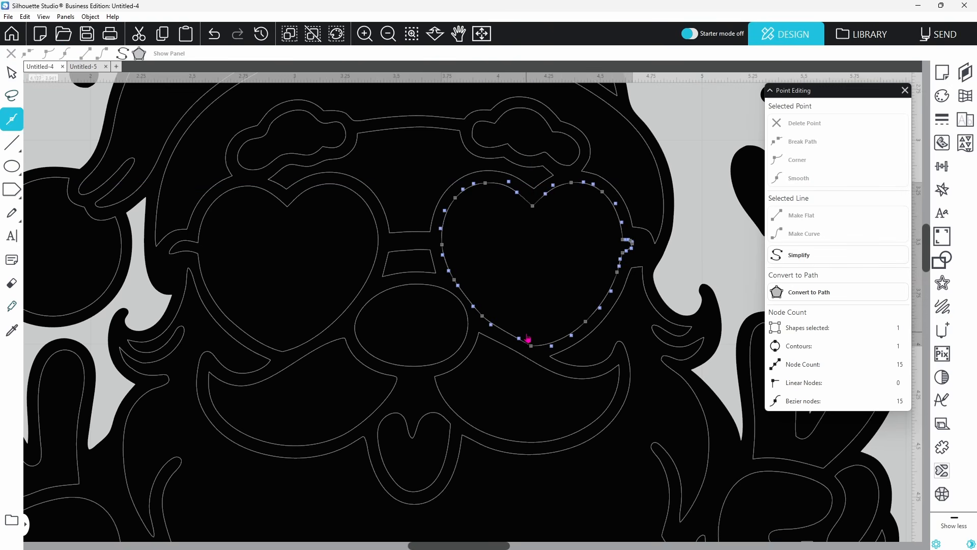
pyautogui.click(496, 331)
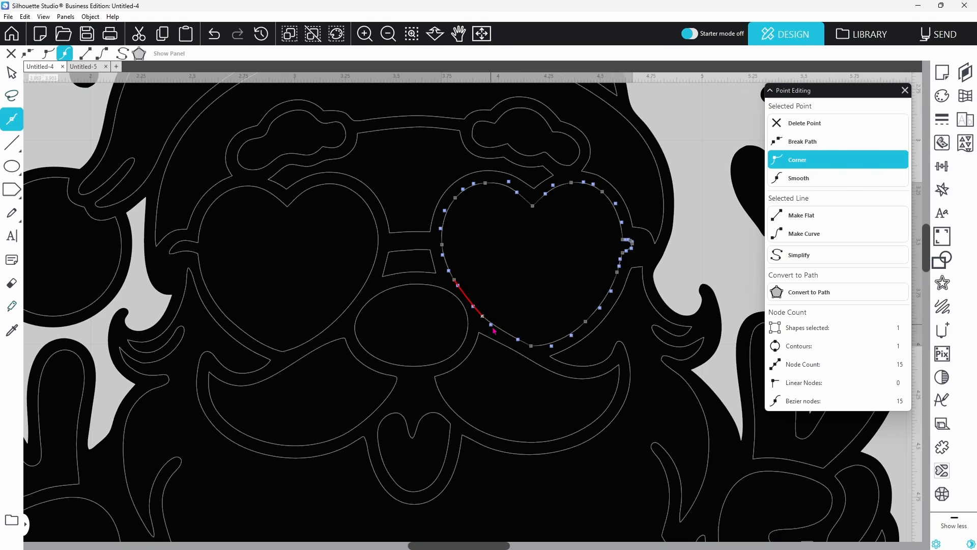
pyautogui.click(684, 273)
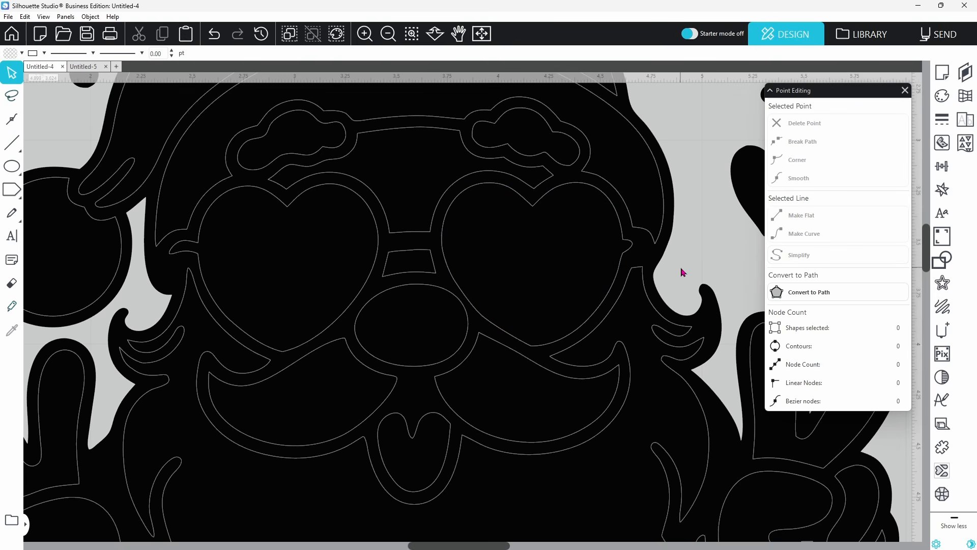
# Drag the right heart lens aside to confirm it moves alone, then drop it back in place
pyautogui.click(482, 34)
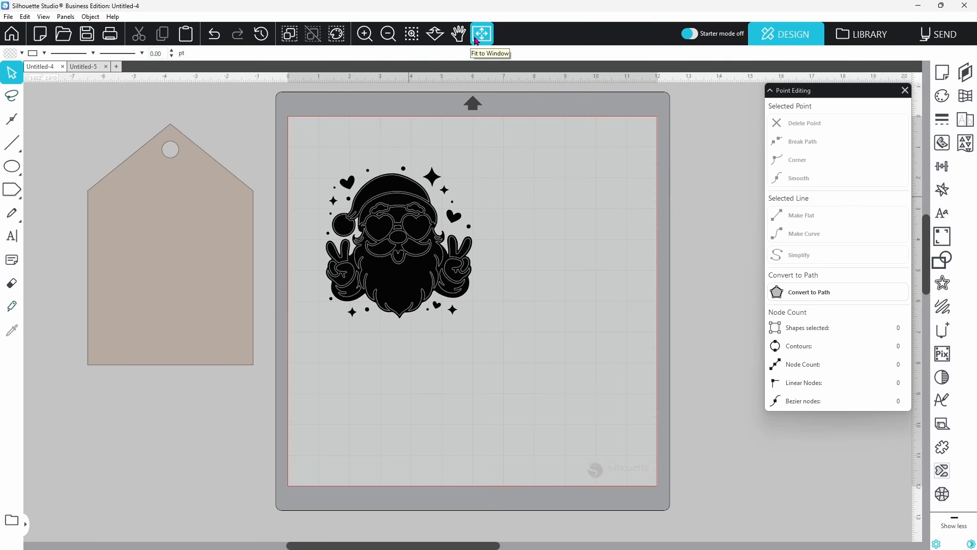
pyautogui.click(420, 230)
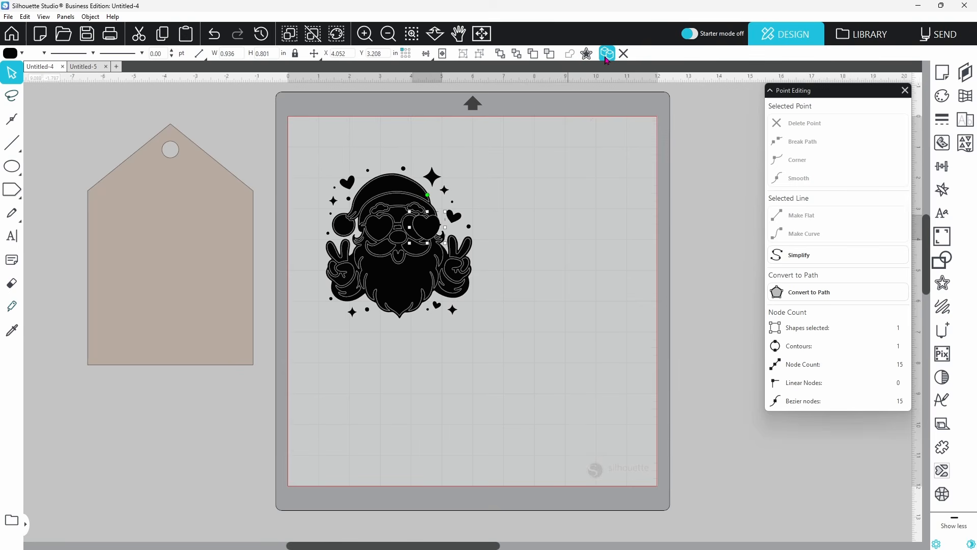
pyautogui.moveTo(420, 229); pyautogui.dragTo(412, 232)
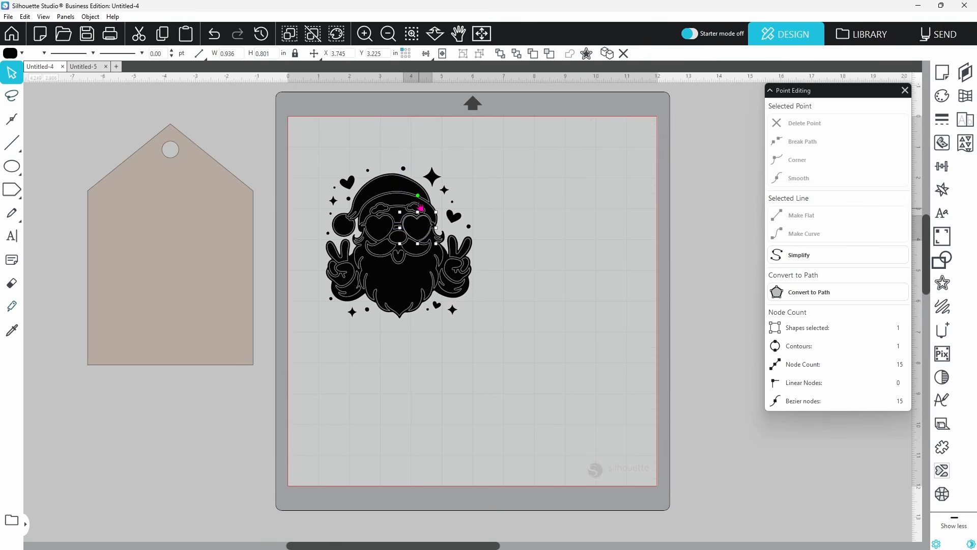
pyautogui.click(364, 34)
pyautogui.click(418, 242)
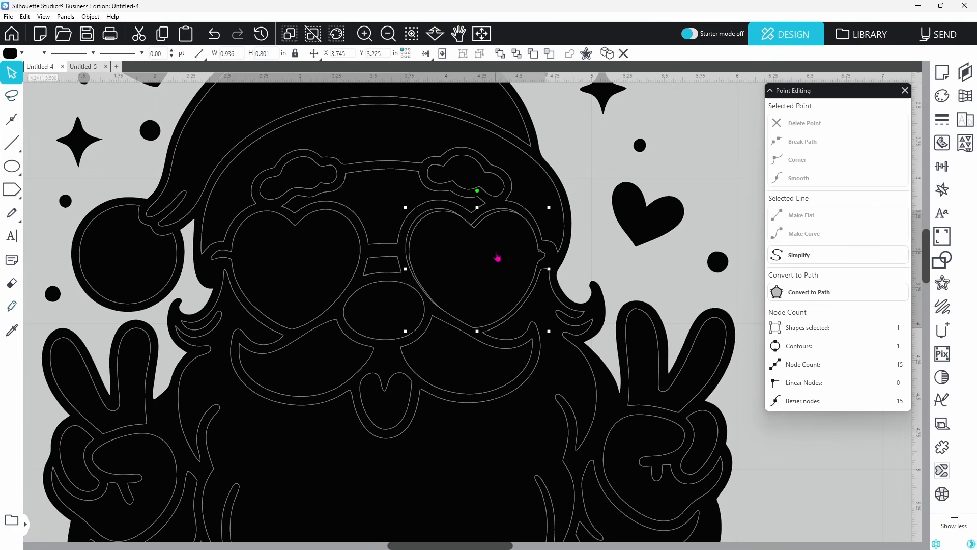
pyautogui.moveTo(497, 257); pyautogui.dragTo(495, 253)
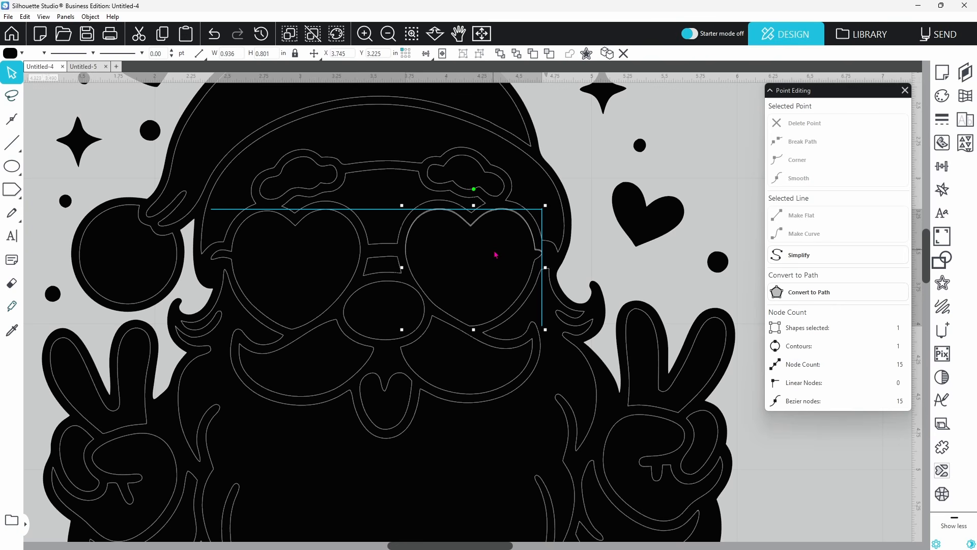
pyautogui.moveTo(495, 254); pyautogui.dragTo(495, 254)
pyautogui.hotkey('ctrl', '0')
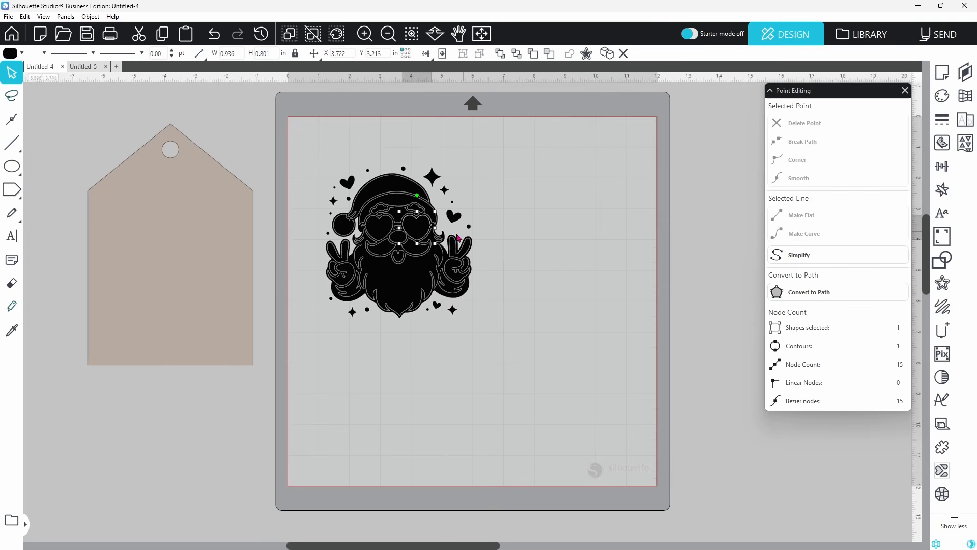
# Group both heart lenses with the five sparkles into one seven-piece group
pyautogui.click(379, 231)
pyautogui.keyDown('shift'); pyautogui.click(334, 201); pyautogui.keyUp('shift')
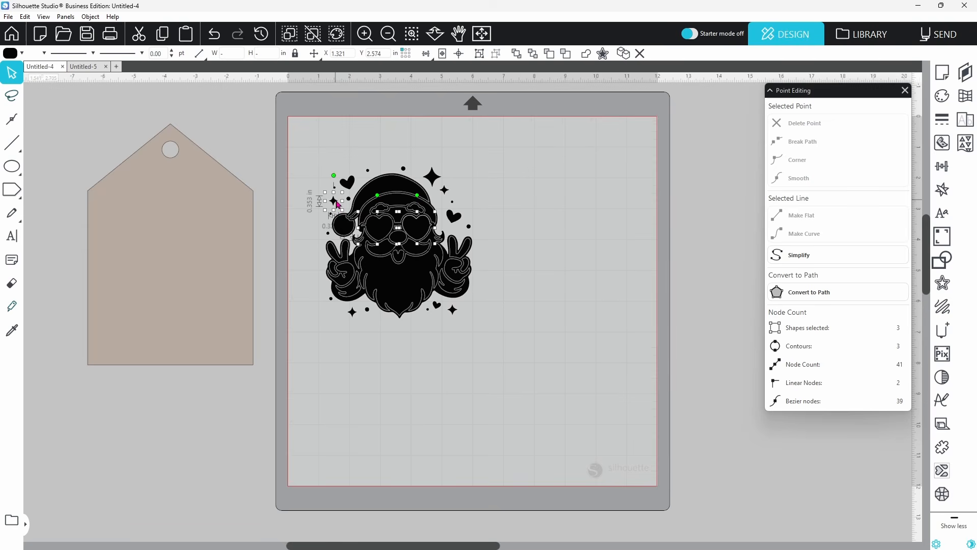
pyautogui.keyDown('shift'); pyautogui.click(444, 193); pyautogui.keyUp('shift')
pyautogui.keyDown('shift'); pyautogui.click(445, 193); pyautogui.keyUp('shift')
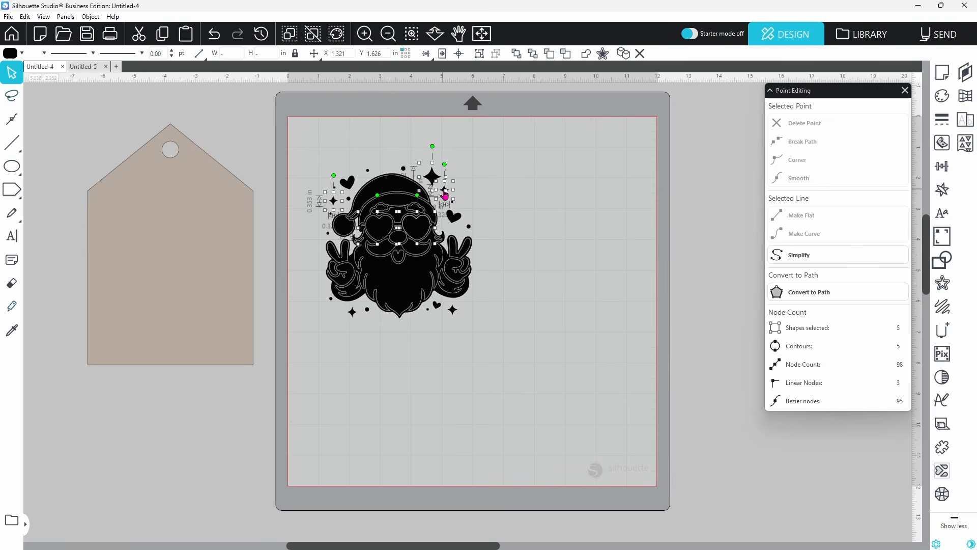
pyautogui.keyDown('shift'); pyautogui.click(454, 311); pyautogui.keyUp('shift')
pyautogui.keyDown('shift'); pyautogui.click(356, 315); pyautogui.keyUp('shift')
pyautogui.rightClick(356, 314)
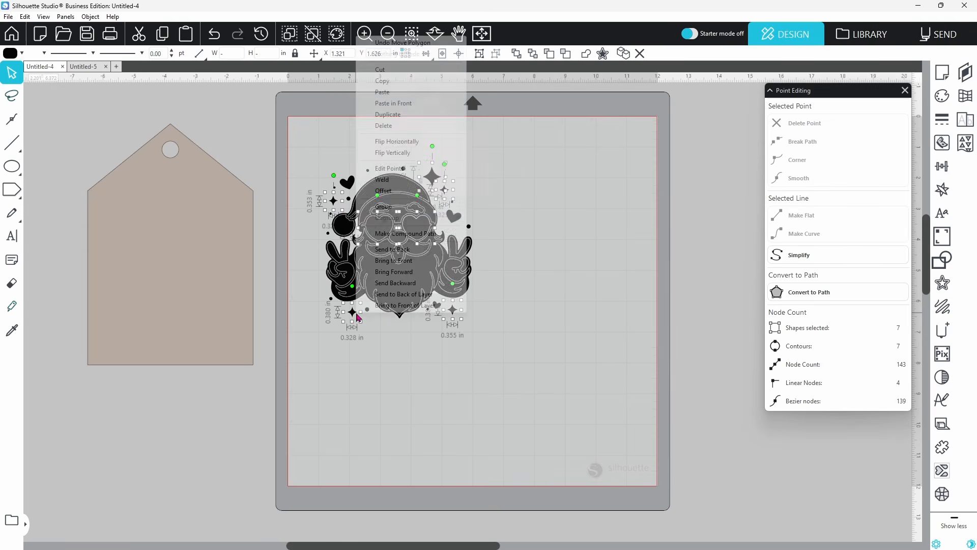
pyautogui.click(383, 207)
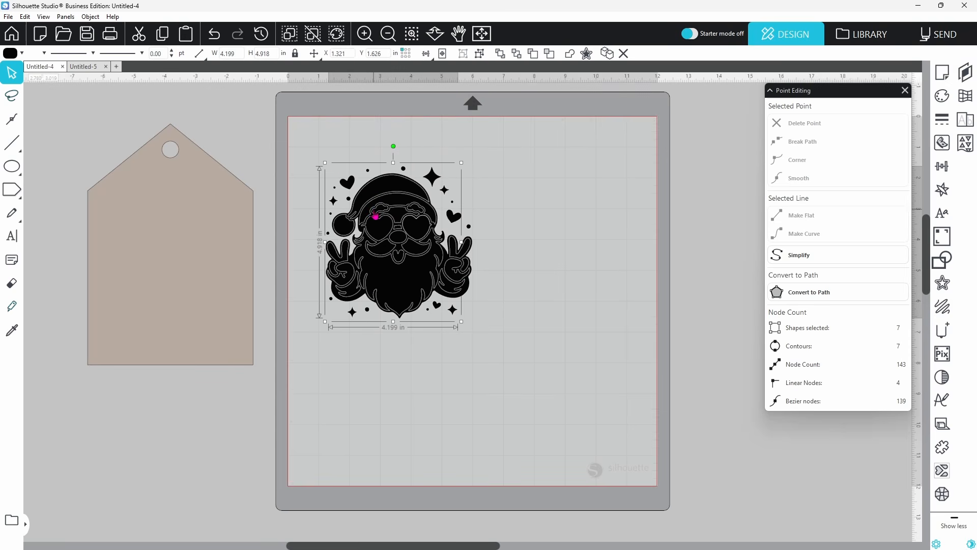
# Fill the group grey and move it to the right of Santa
pyautogui.click(22, 53)
pyautogui.click(138, 104)
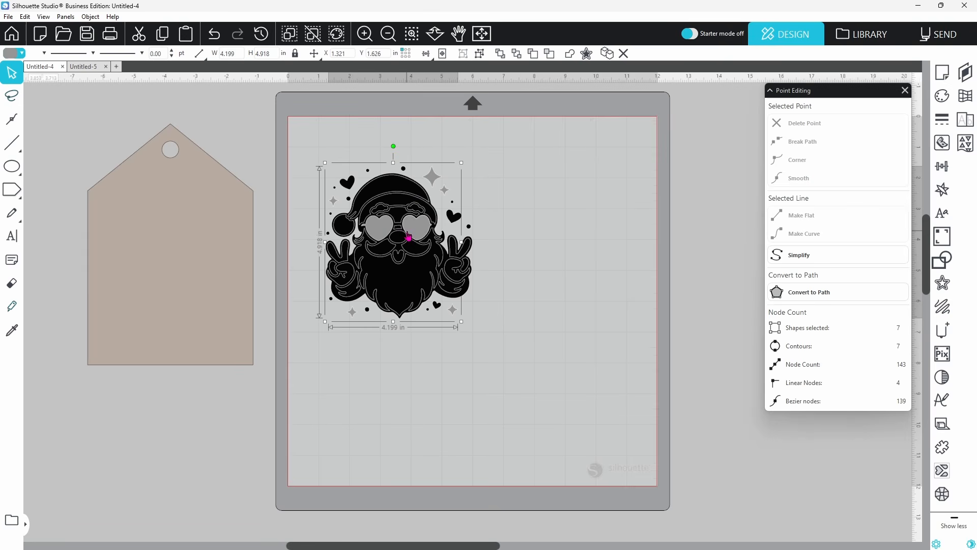
pyautogui.moveTo(424, 229); pyautogui.dragTo(612, 220)
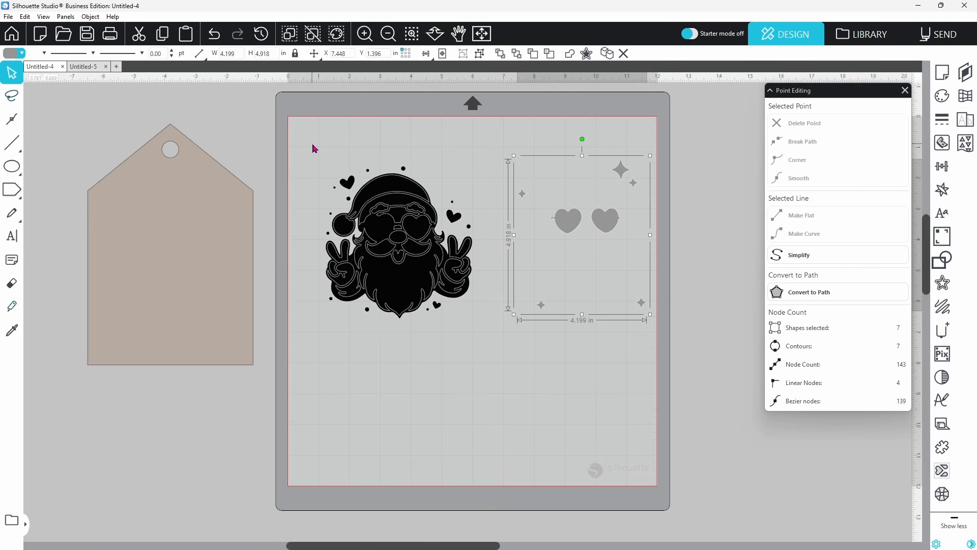
# Combine the whole Santa design into one compound path
pyautogui.moveTo(311, 147); pyautogui.dragTo(489, 350)
pyautogui.rightClick(454, 301)
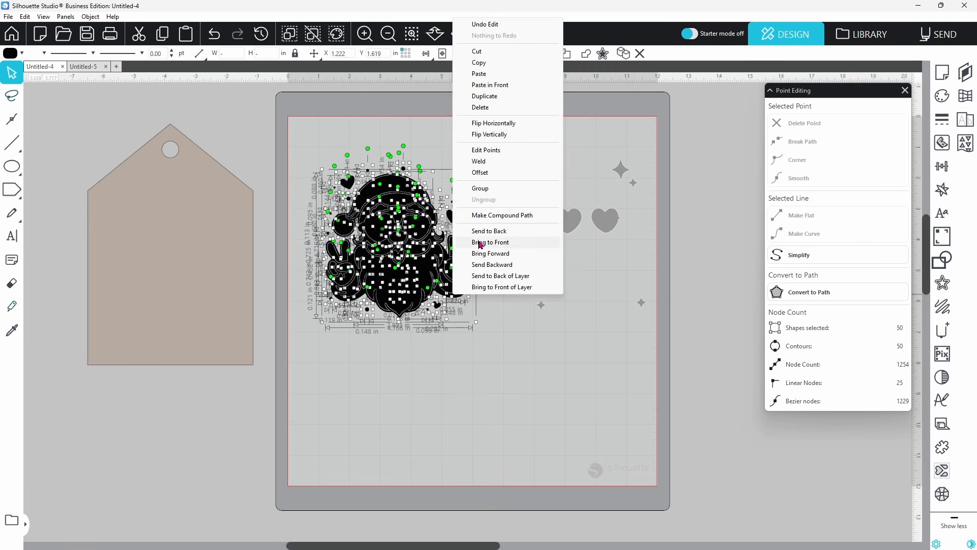
pyautogui.click(483, 216)
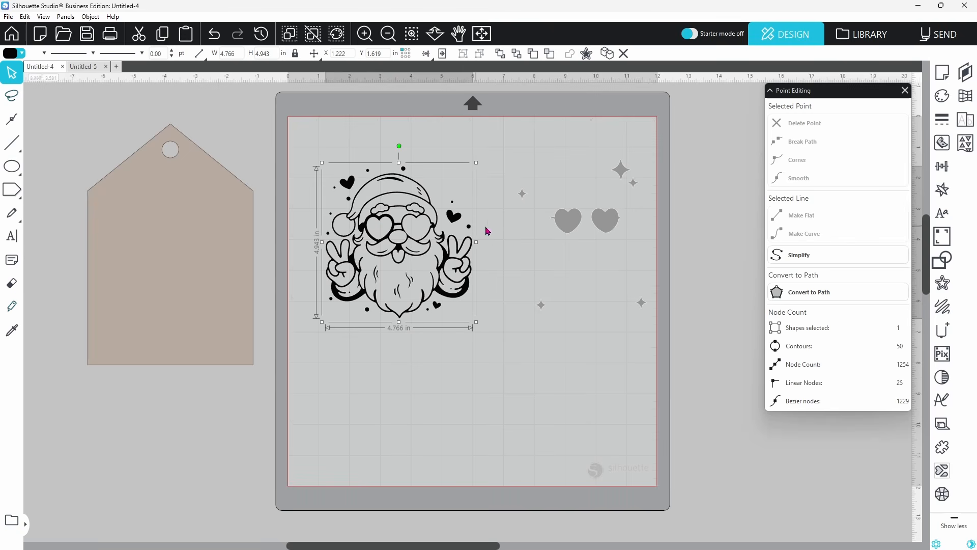
# Test the grey hearts over Santa's glasses, undo, and bring the Santa one layer forward
pyautogui.moveTo(605, 227); pyautogui.dragTo(414, 247)
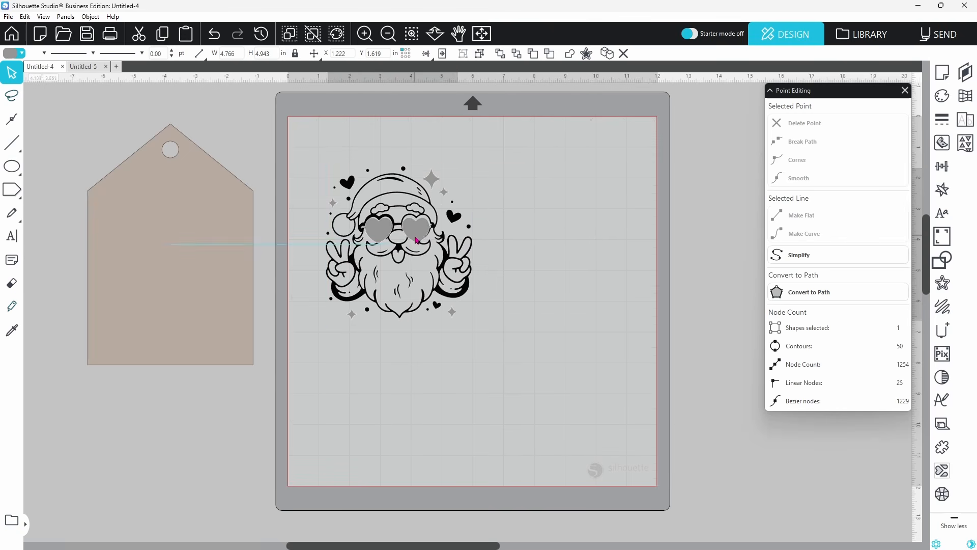
pyautogui.click(215, 34)
pyautogui.click(214, 35)
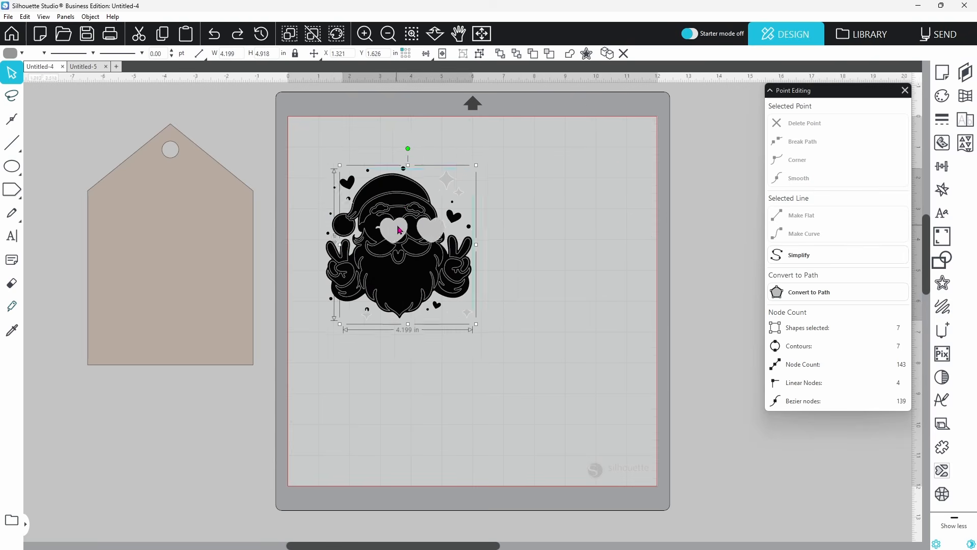
pyautogui.rightClick(380, 230)
pyautogui.click(416, 449)
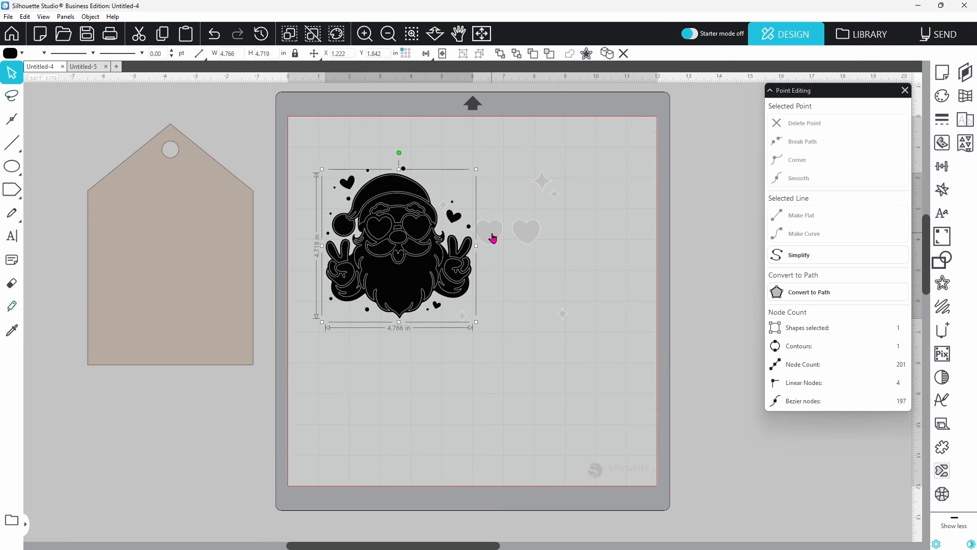
# Try the grey hearts on the glasses, move them back right, and ungroup them
pyautogui.moveTo(493, 238); pyautogui.dragTo(385, 237)
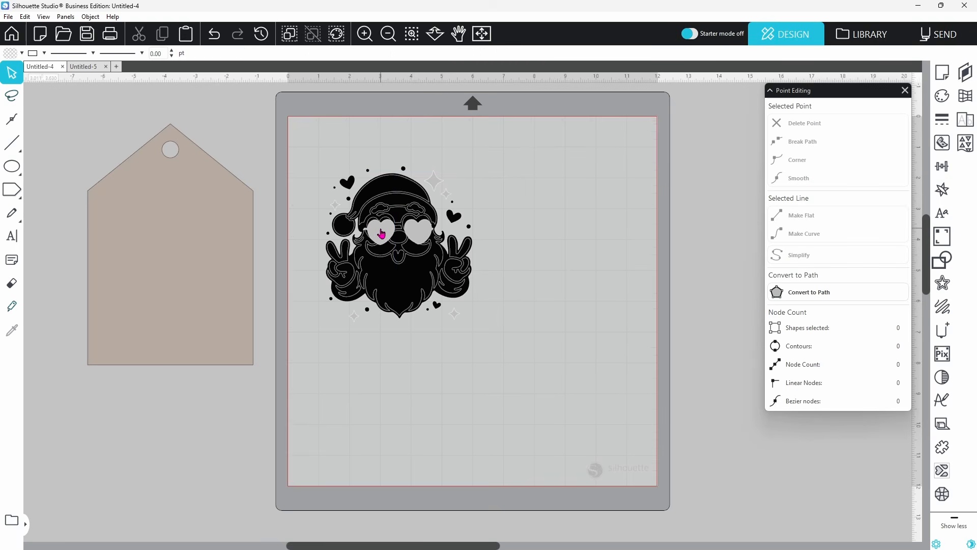
pyautogui.moveTo(387, 238); pyautogui.dragTo(562, 216)
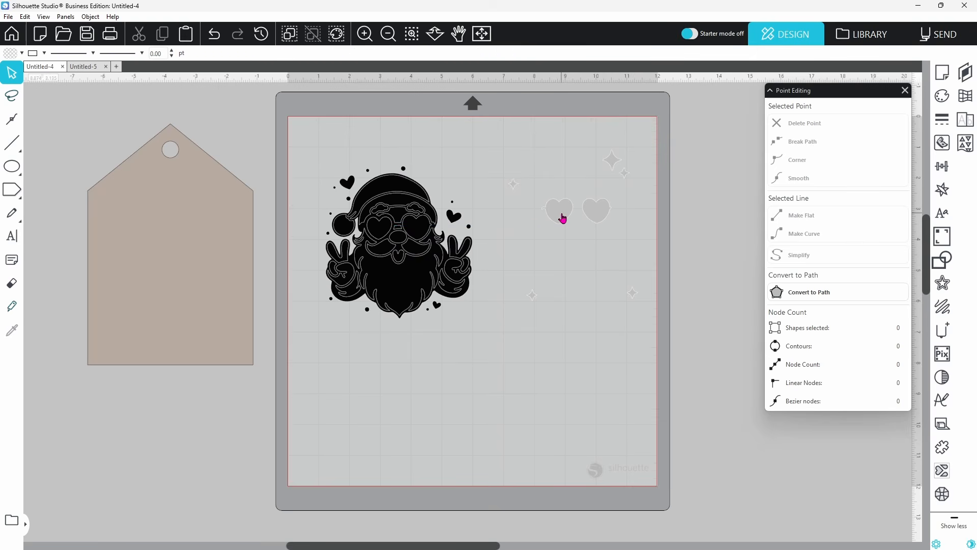
pyautogui.rightClick(562, 218)
pyautogui.click(569, 384)
# Place the left grey heart above Santa's hat and regroup the remaining hearts and sparkles
pyautogui.click(550, 211)
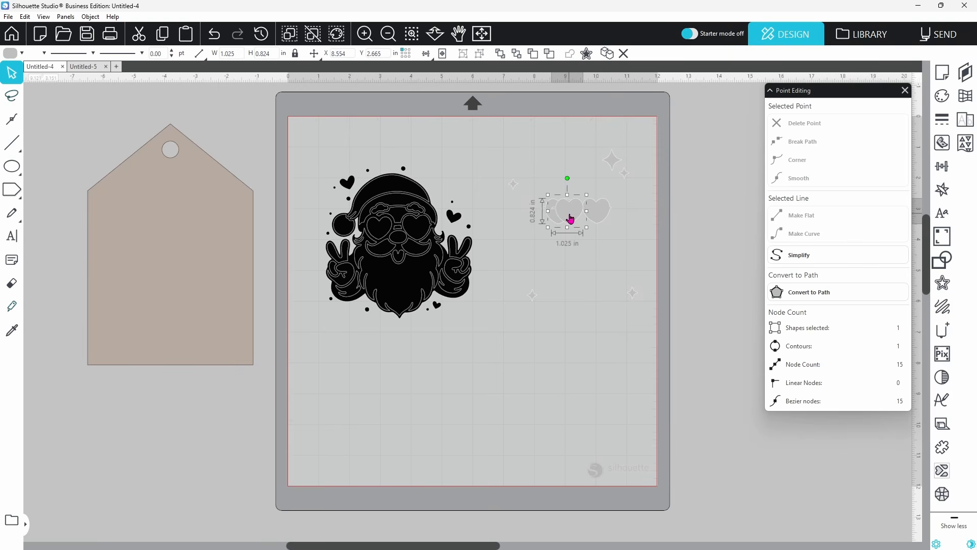
pyautogui.moveTo(560, 214); pyautogui.dragTo(378, 140)
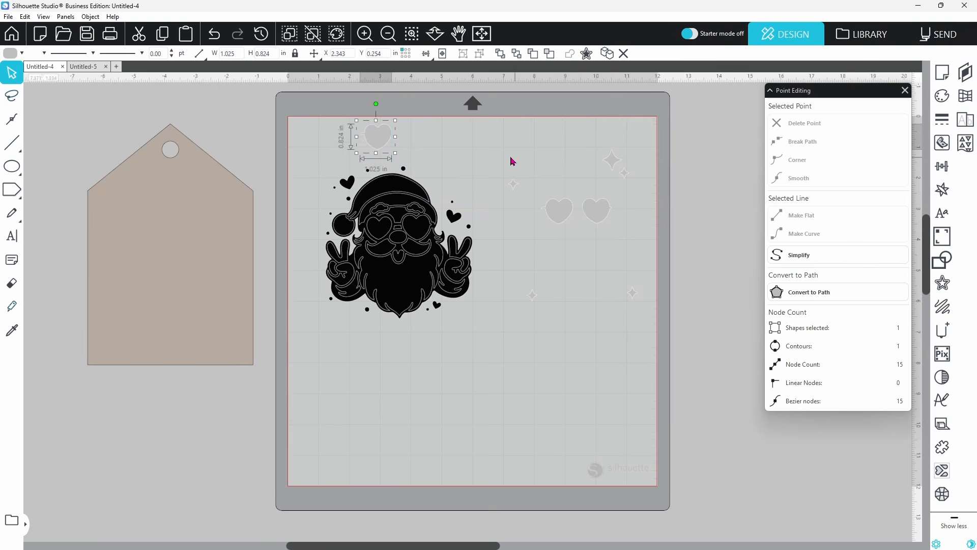
pyautogui.moveTo(493, 143); pyautogui.dragTo(667, 326)
pyautogui.rightClick(636, 294)
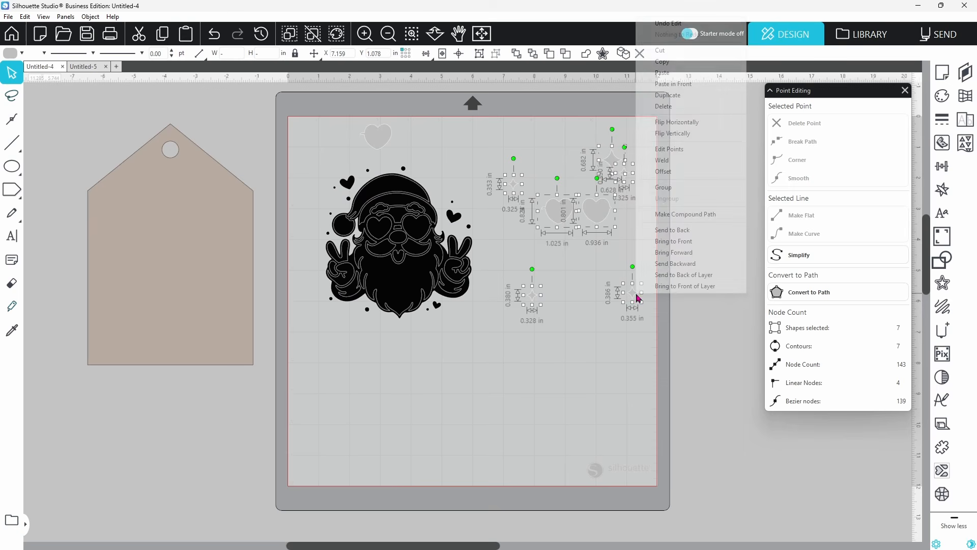
pyautogui.click(663, 187)
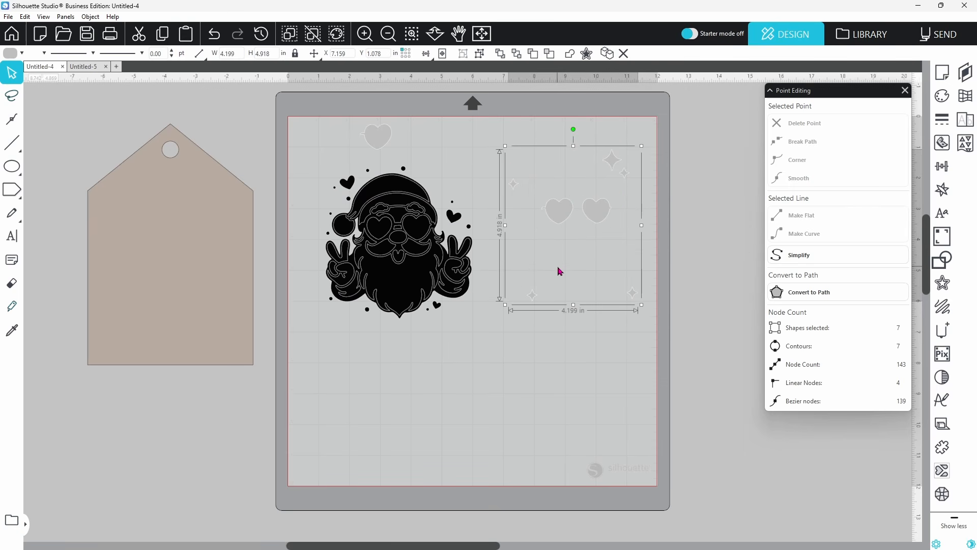
# Pull a black lens heart off the mat and lay the grey group over Santa's glasses
pyautogui.moveTo(515, 248); pyautogui.dragTo(508, 257)
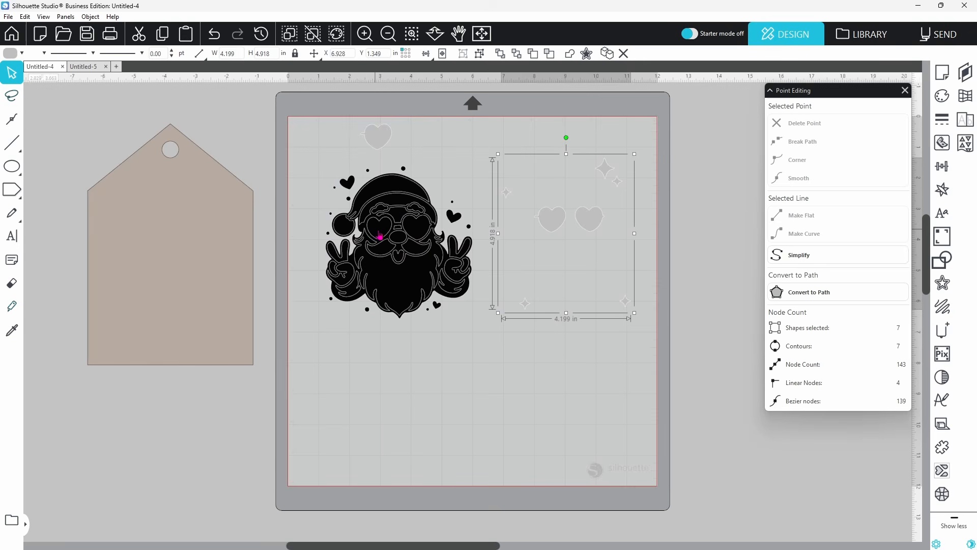
pyautogui.moveTo(379, 235); pyautogui.dragTo(698, 283)
pyautogui.moveTo(599, 219); pyautogui.dragTo(426, 229)
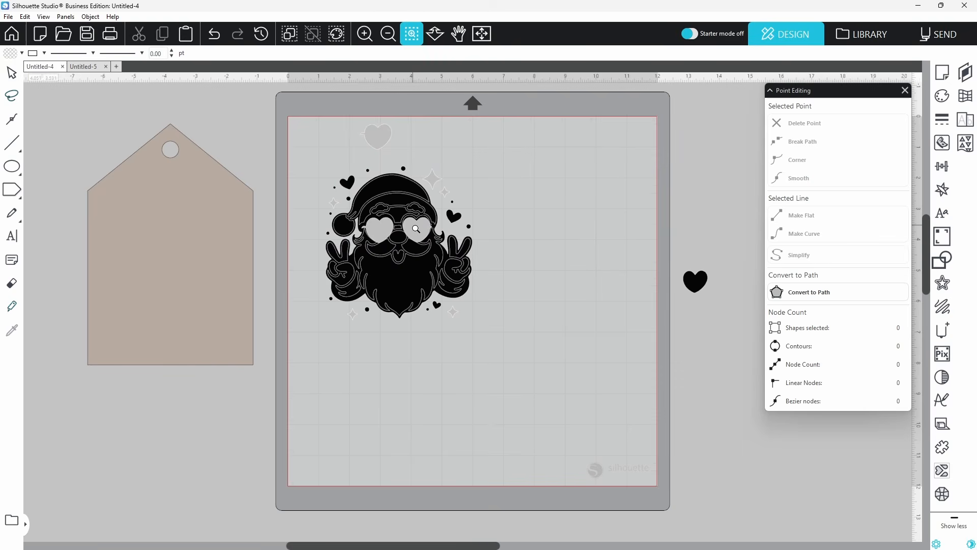
pyautogui.scroll(5, 420, 233)
# Nudge the grey backing shapes right and down to line up under Santa
pyautogui.click(496, 280)
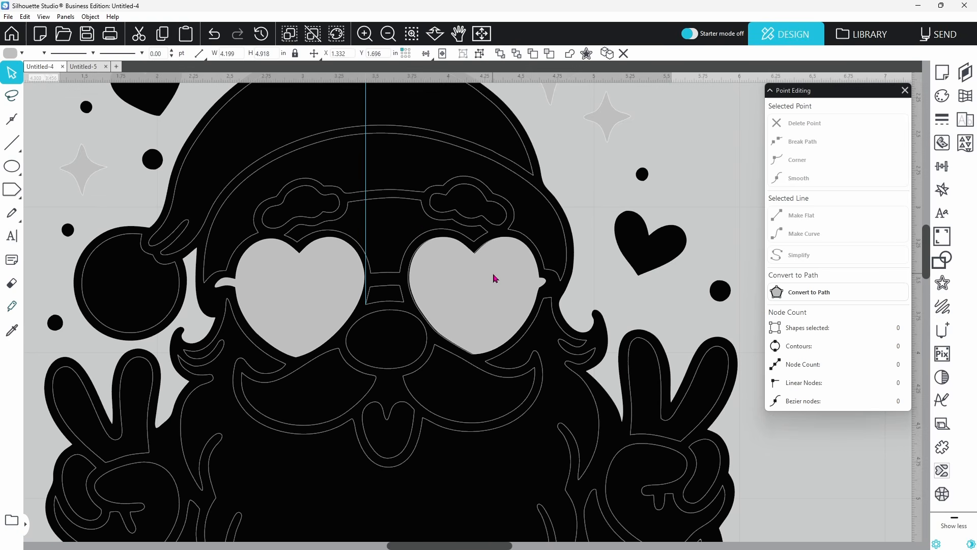
pyautogui.moveTo(493, 275); pyautogui.dragTo(493, 275)
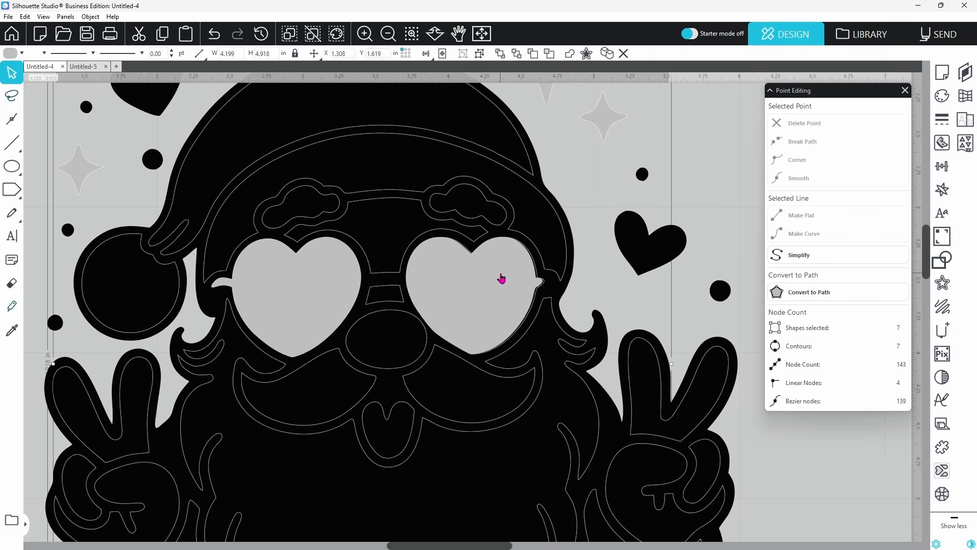
pyautogui.press('Right')
pyautogui.press('Down')
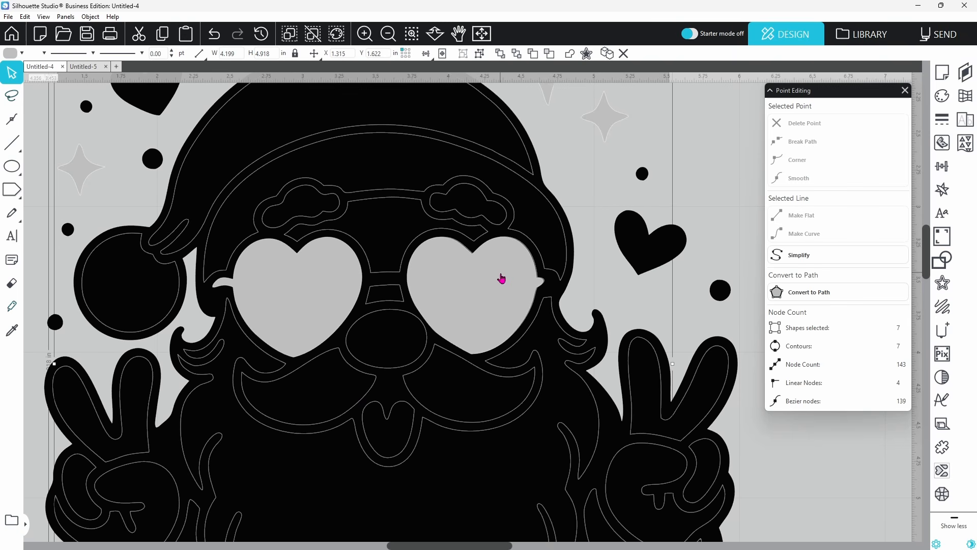
pyautogui.press('Right')
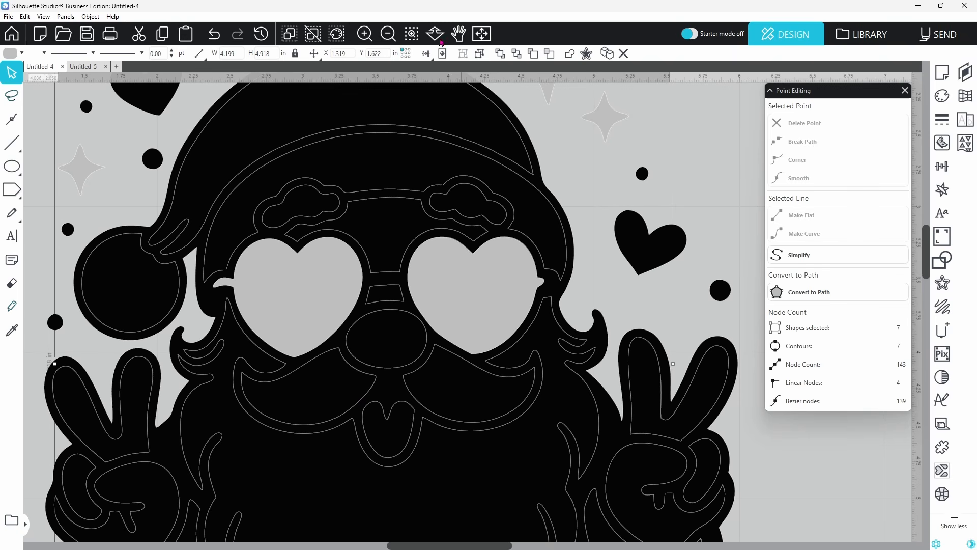
pyautogui.click(389, 33)
pyautogui.click(388, 33)
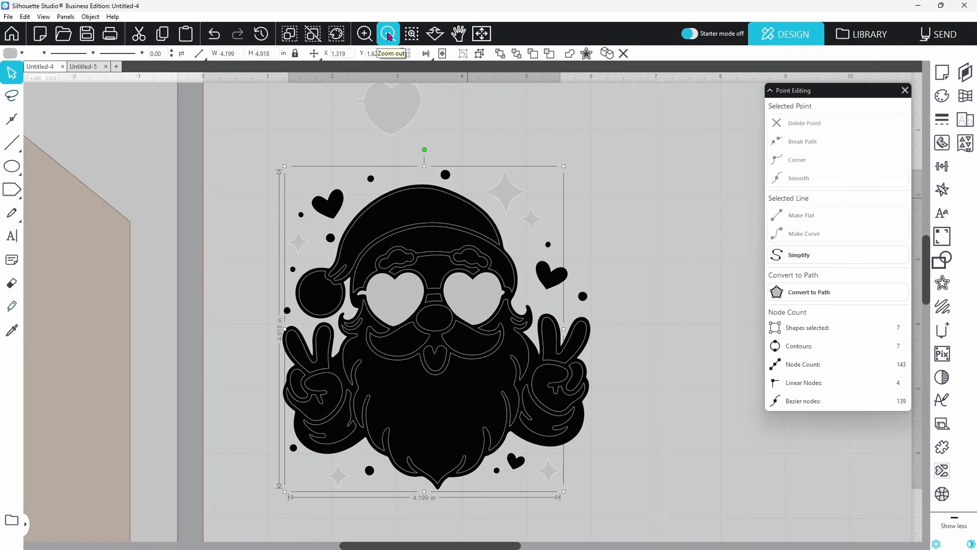
# Fill the spare heart above the hat light blue and move it onto the left lens
pyautogui.click(405, 111)
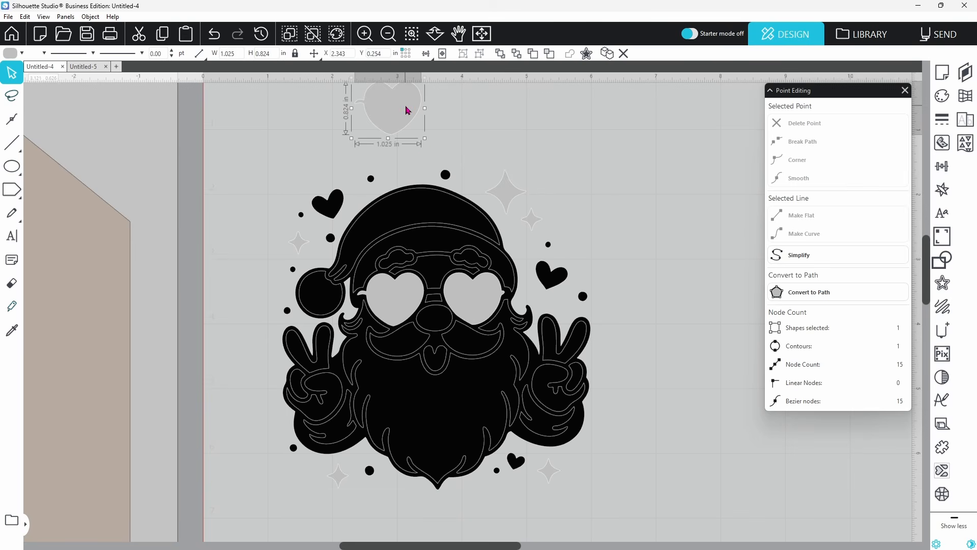
pyautogui.click(20, 54)
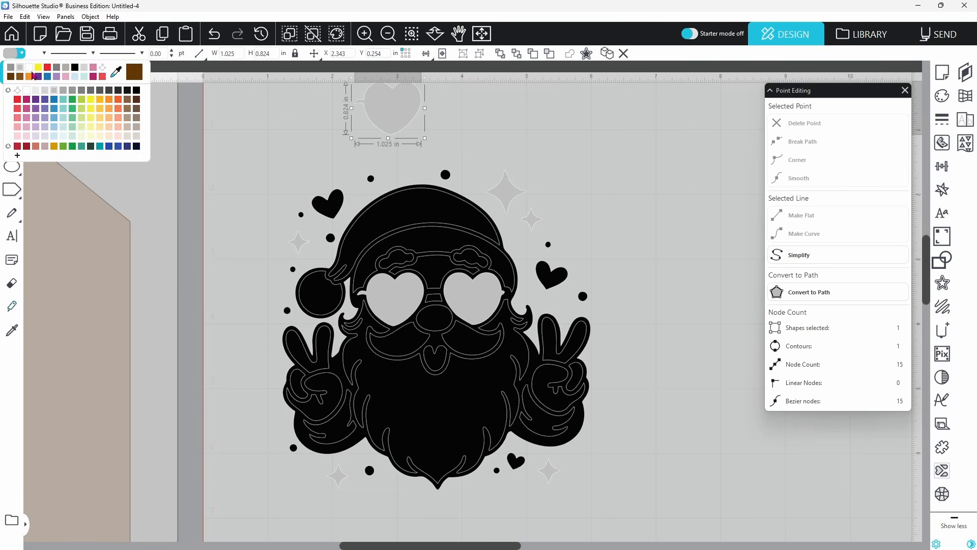
pyautogui.click(75, 76)
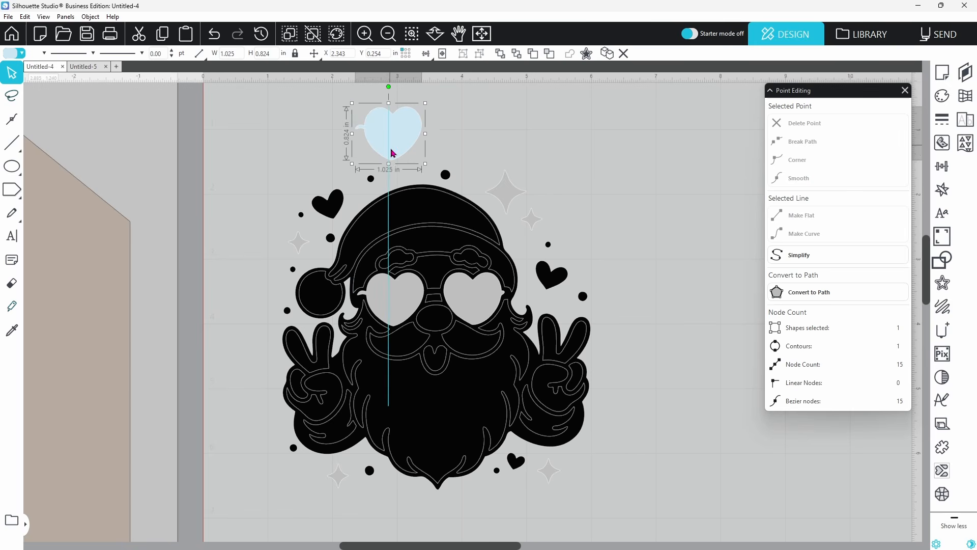
pyautogui.moveTo(389, 128); pyautogui.dragTo(398, 308)
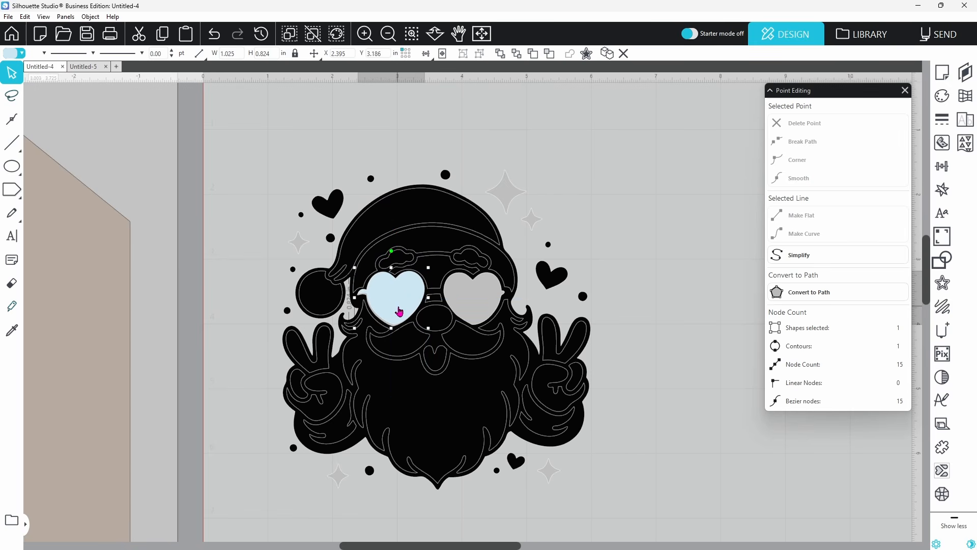
# Nudge the light-blue heart left and down until it sits flush in the lens
pyautogui.click(411, 34)
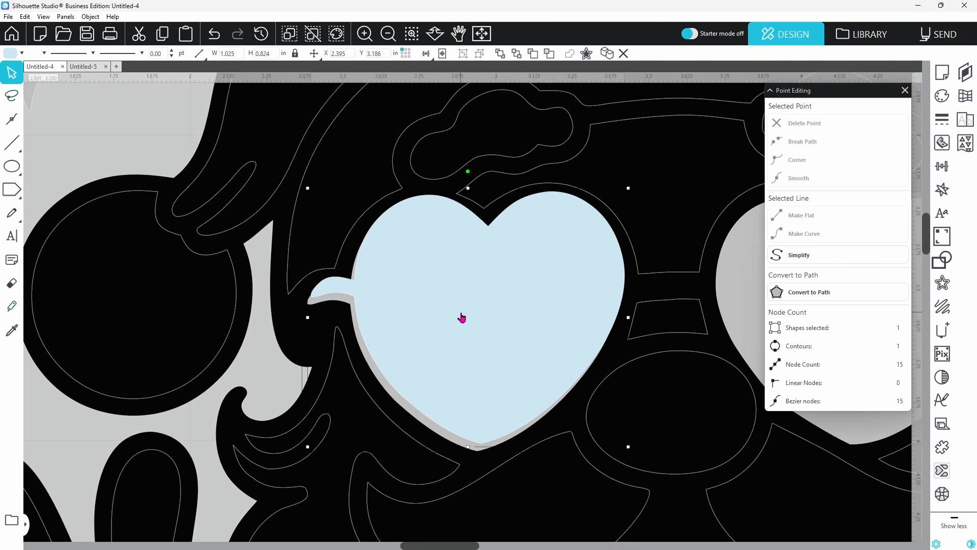
pyautogui.press('Down')
pyautogui.press('Down')
pyautogui.press('Down')
pyautogui.press('Down')
pyautogui.press('Down')
pyautogui.press('Down')
pyautogui.press('Down')
pyautogui.press('Down')
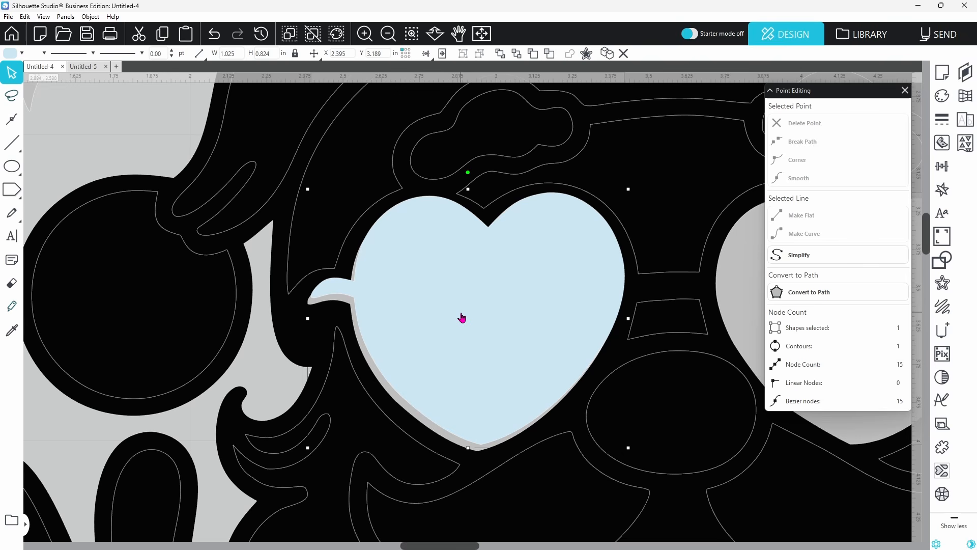
pyautogui.press('Left')
pyautogui.press('Left')
pyautogui.press('Left')
pyautogui.press('Left')
pyautogui.press('Left')
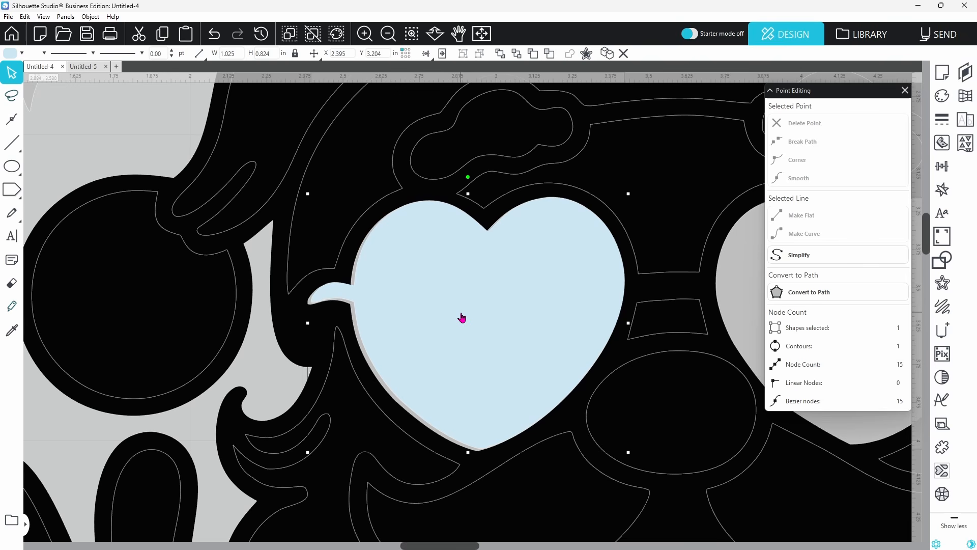
pyautogui.press('Down')
pyautogui.press('Down')
pyautogui.press('Down')
pyautogui.press('Down')
pyautogui.press('Left')
pyautogui.press('Left')
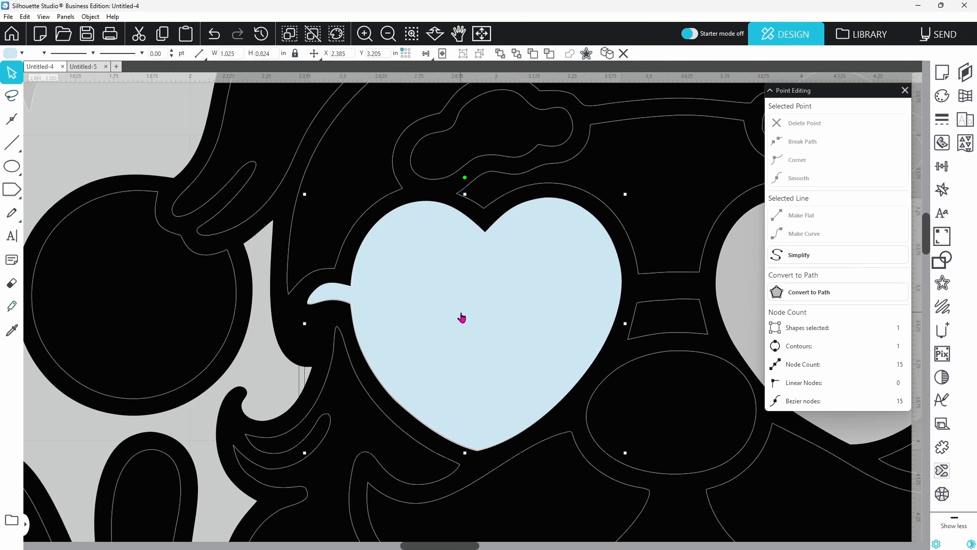
pyautogui.press('Down')
pyautogui.press('Down')
pyautogui.press('Left')
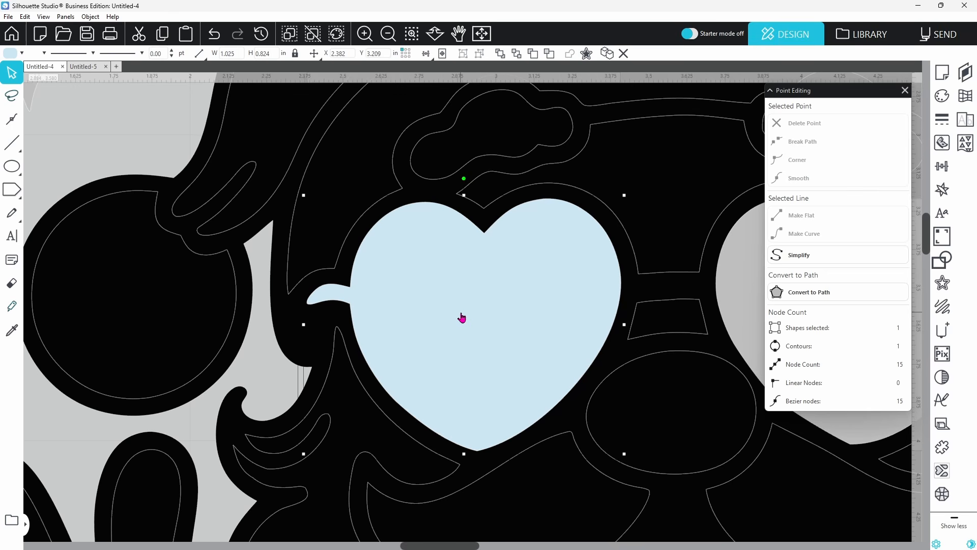
pyautogui.click(388, 34)
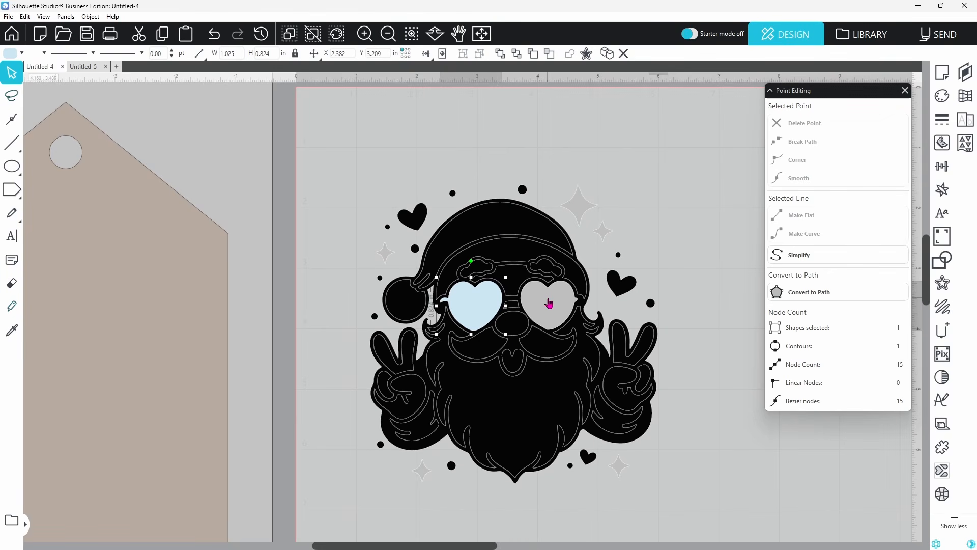
# Pull the grey right lens aside and merge the black Santa pieces into one compound path
pyautogui.moveTo(549, 304); pyautogui.dragTo(842, 258)
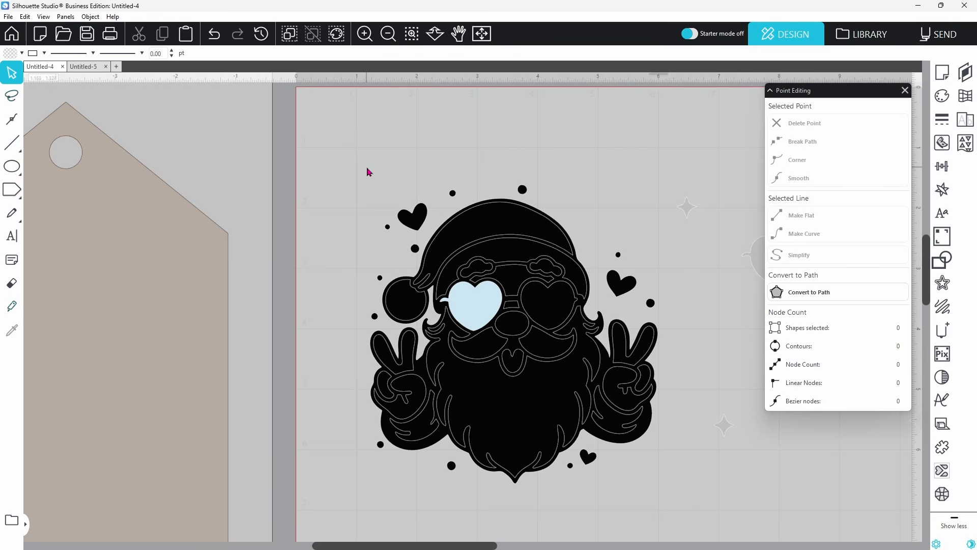
pyautogui.moveTo(369, 172); pyautogui.dragTo(657, 503)
pyautogui.rightClick(578, 426)
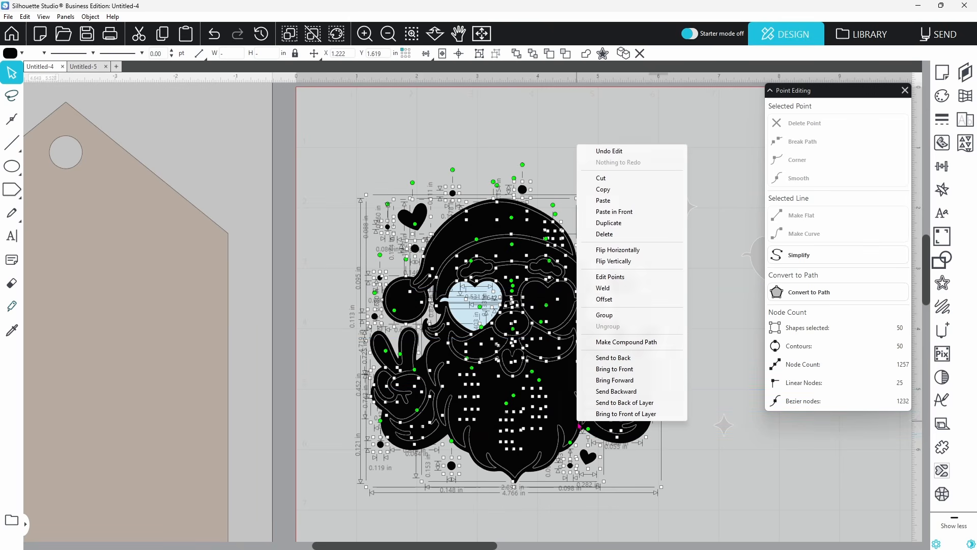
pyautogui.click(621, 344)
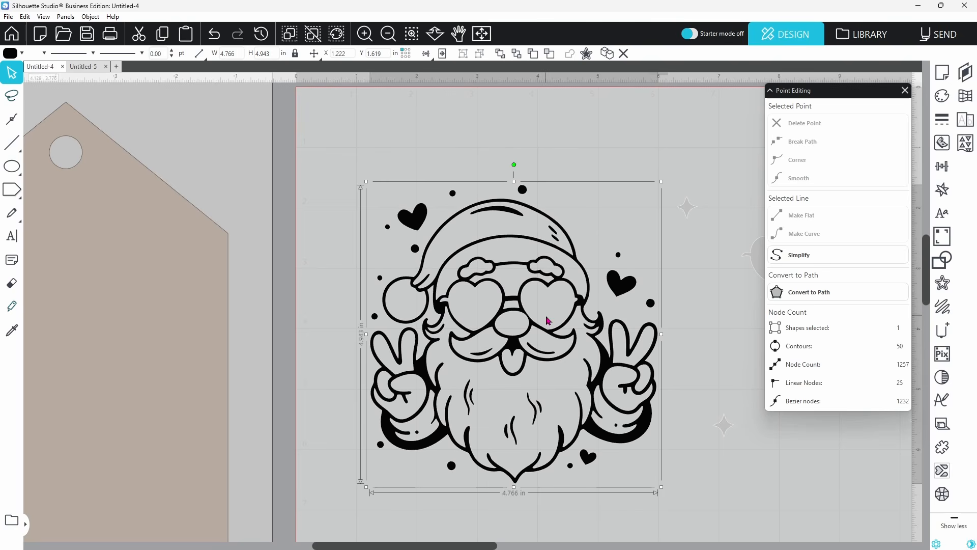
# Slide the grey backing shapes back under Santa's outline
pyautogui.click(753, 267)
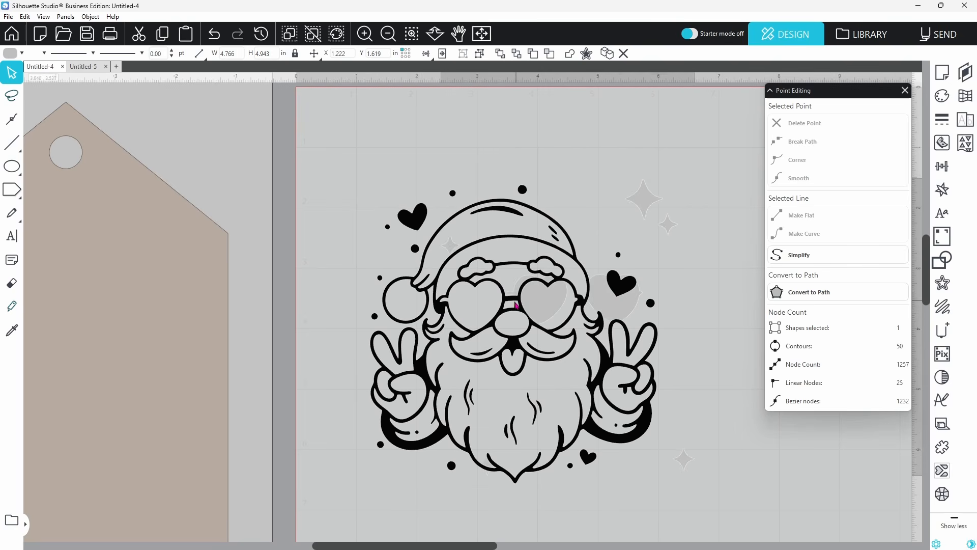
pyautogui.moveTo(466, 307); pyautogui.dragTo(448, 308)
pyautogui.scroll(5, 458, 314)
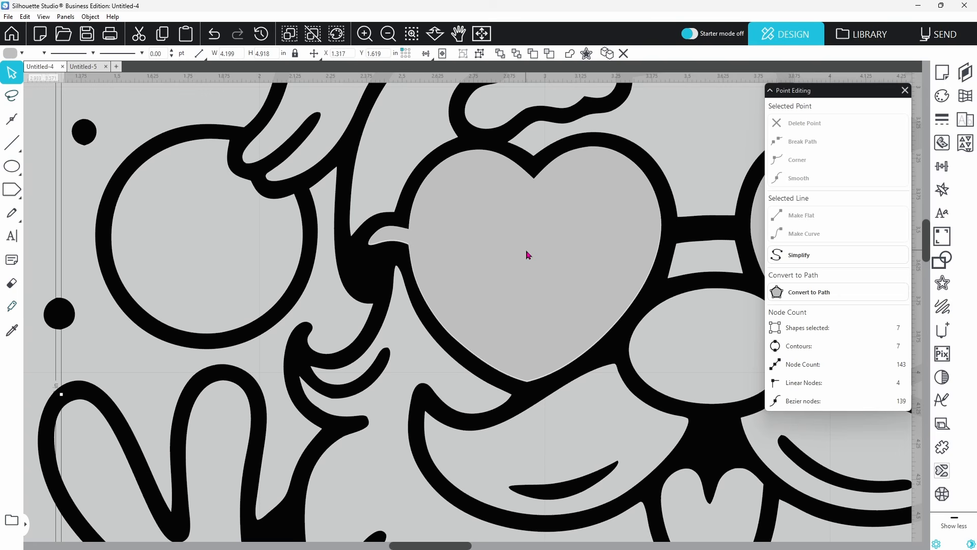
# Undo the last change while viewing the whole mat
pyautogui.click(482, 34)
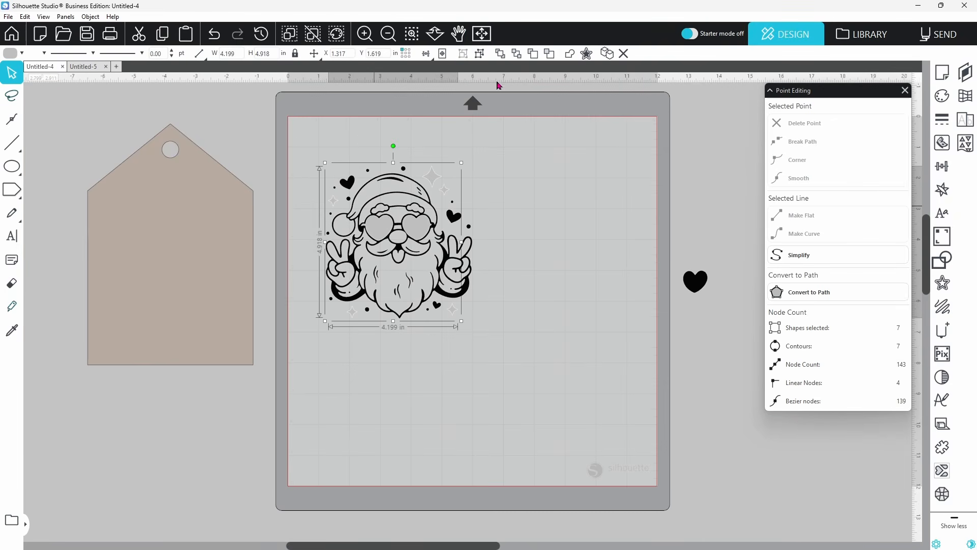
pyautogui.click(560, 222)
pyautogui.hotkey('ctrl', 'z')
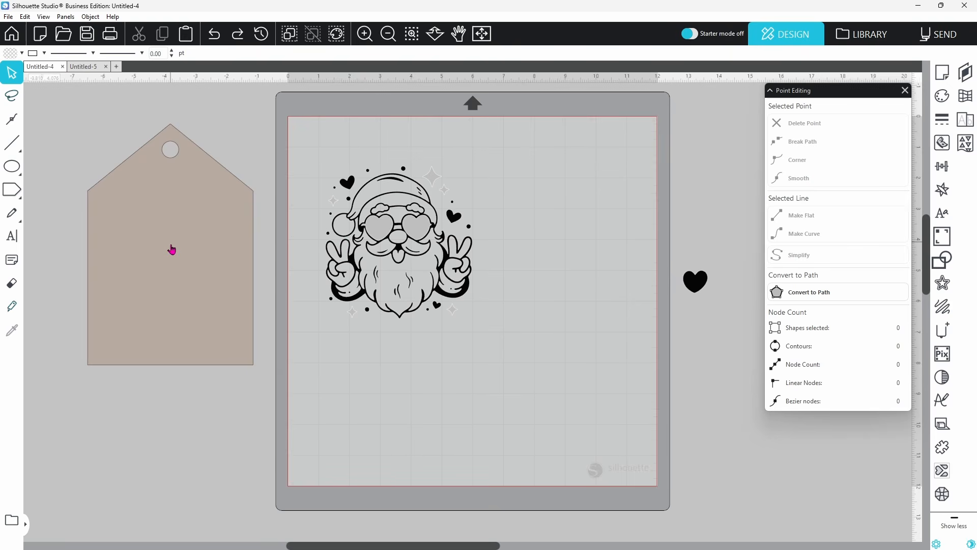
# Move the tan tag onto the mat behind Santa and position the tag and design together
pyautogui.moveTo(186, 278); pyautogui.dragTo(414, 249)
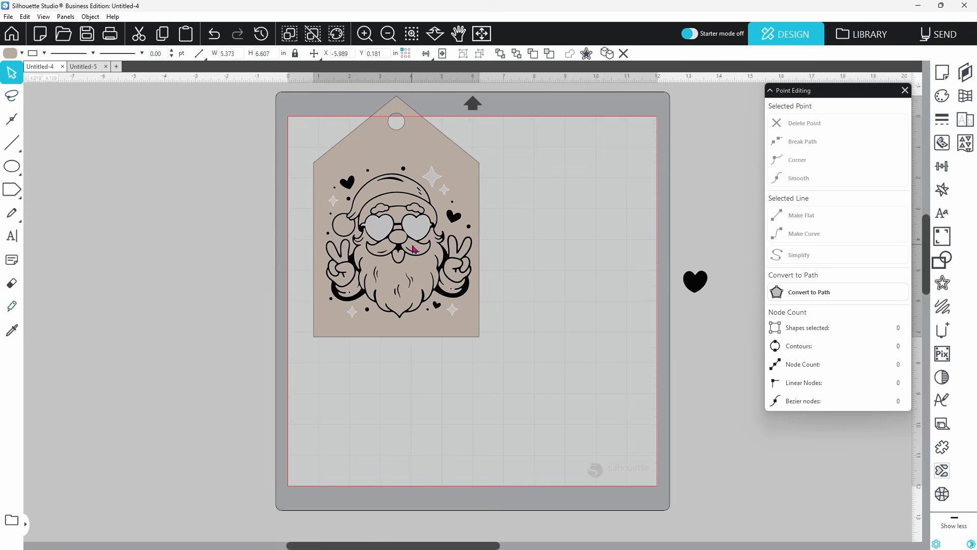
pyautogui.moveTo(530, 183); pyautogui.dragTo(439, 316)
pyautogui.click(335, 298)
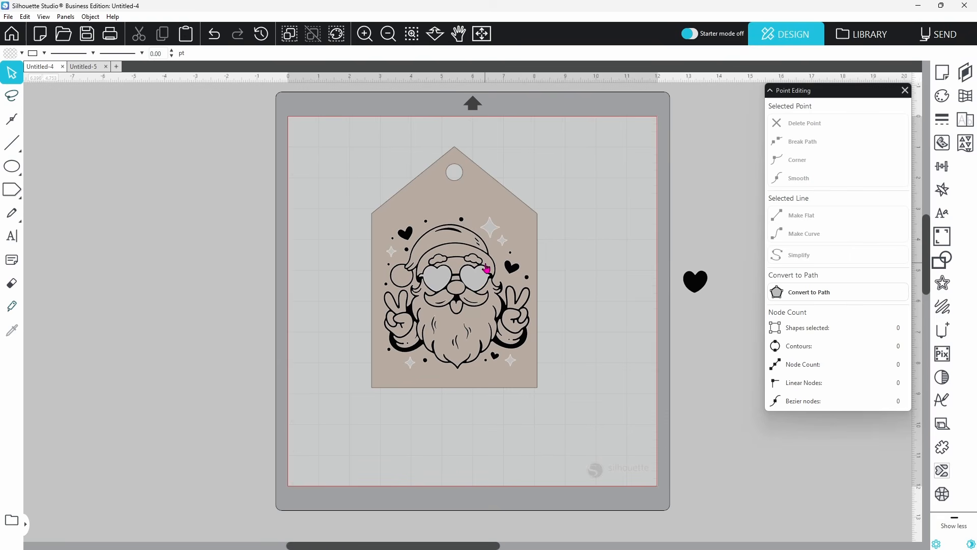
pyautogui.click(524, 233)
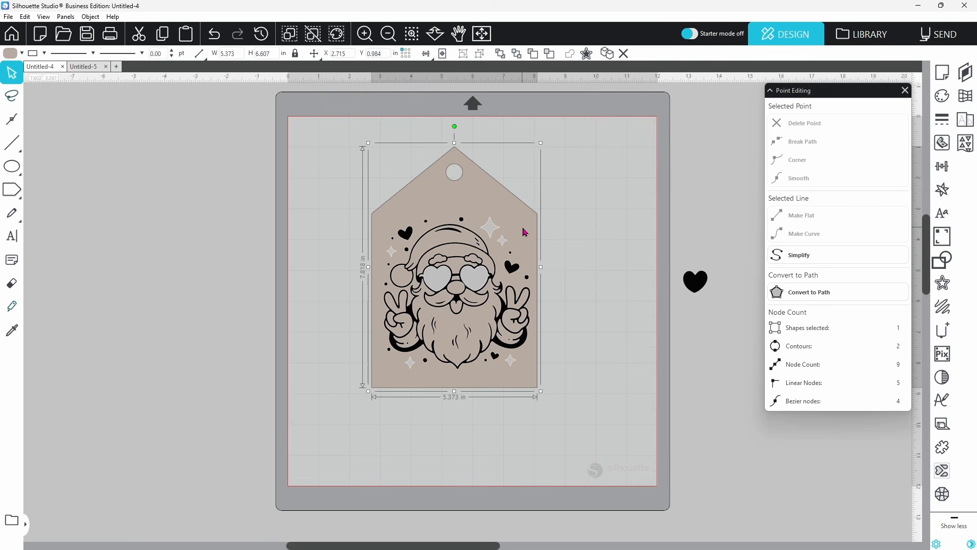
# Group the Santa outline with the tan tag as one 5.373 × 6.607 in object, reordered so sparkles and lenses show
pyautogui.keyDown('shift'); pyautogui.click(506, 311); pyautogui.keyUp('shift')
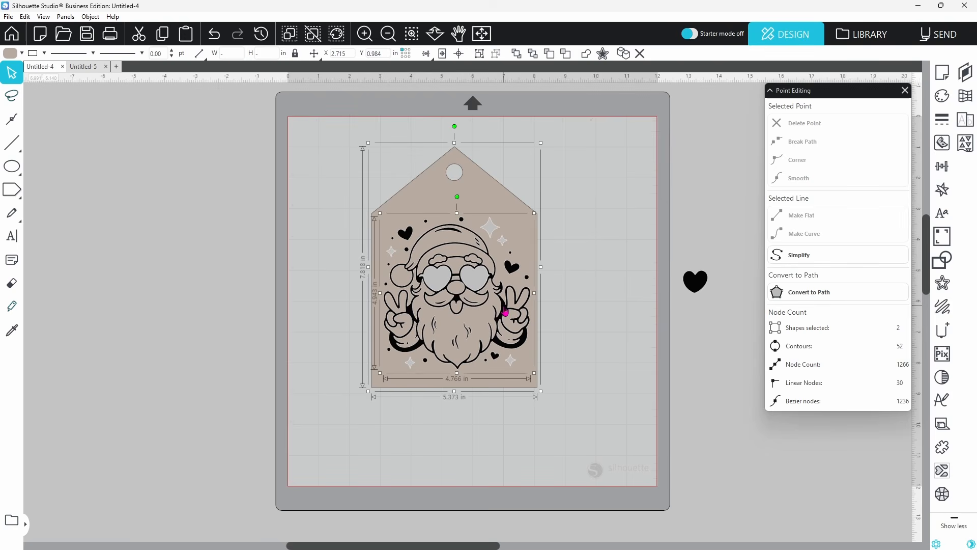
pyautogui.rightClick(505, 309)
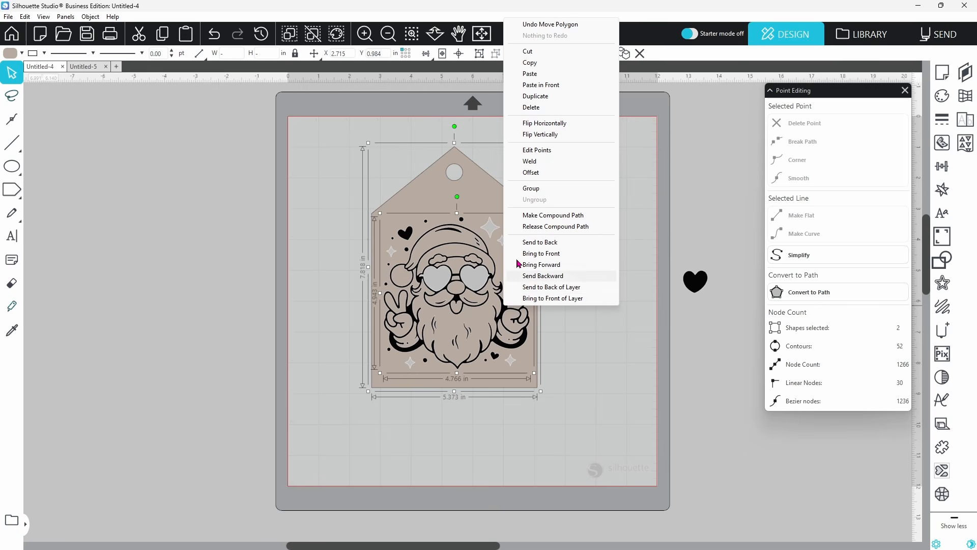
pyautogui.click(530, 189)
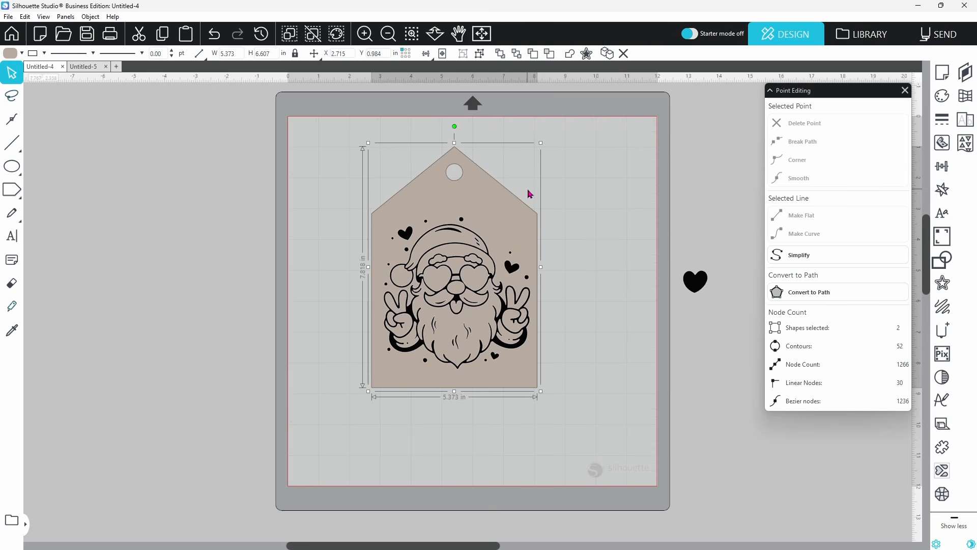
pyautogui.rightClick(523, 216)
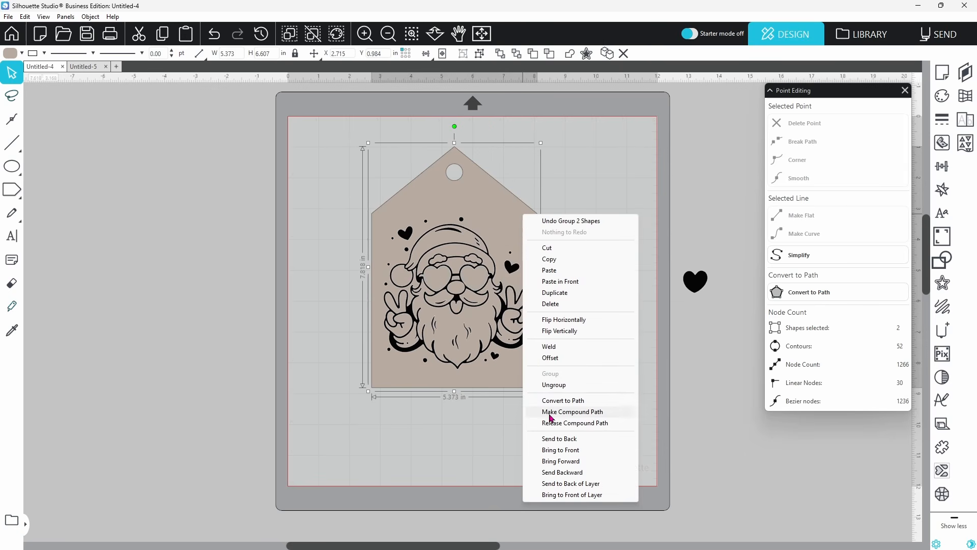
pyautogui.click(558, 440)
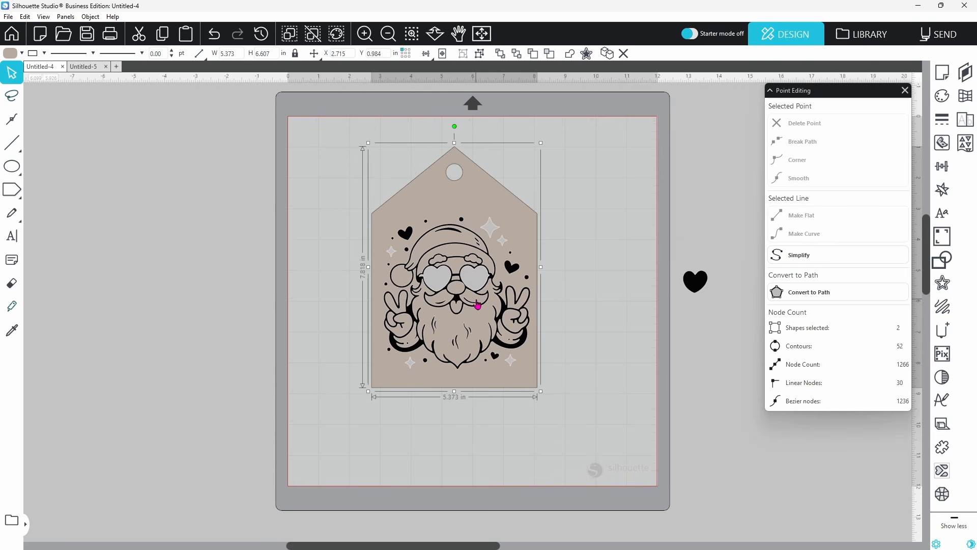
# Set Tool 1 to cut the tag's outline, then go back to Design
pyautogui.click(940, 39)
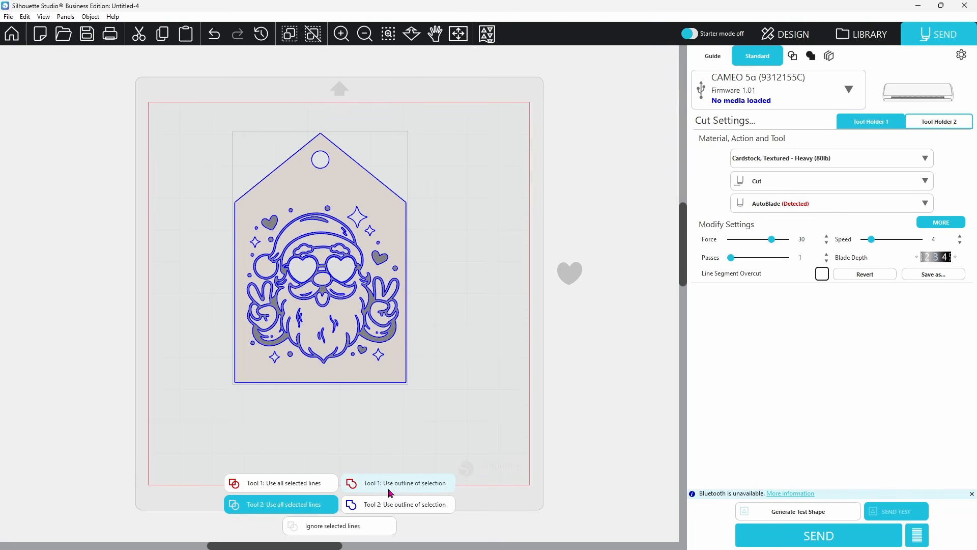
pyautogui.click(415, 489)
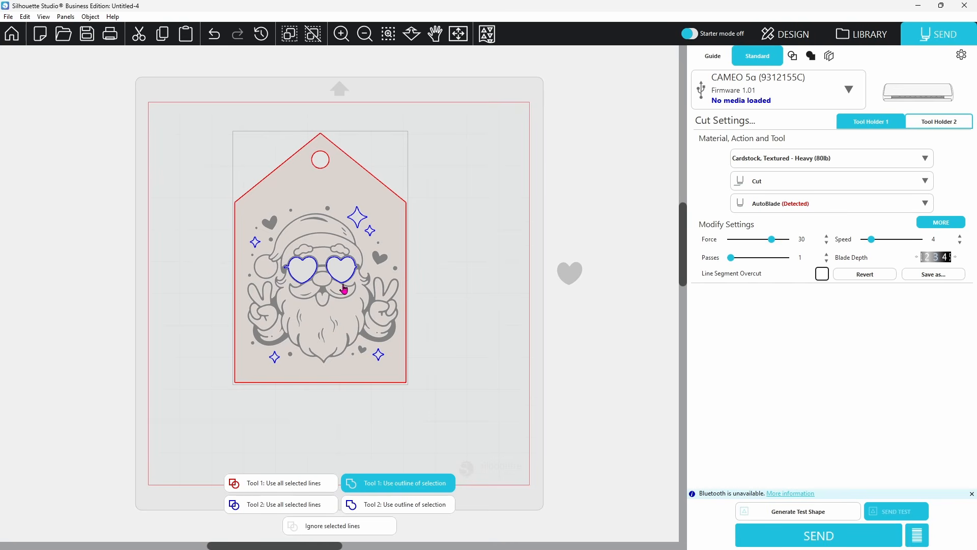
pyautogui.click(786, 37)
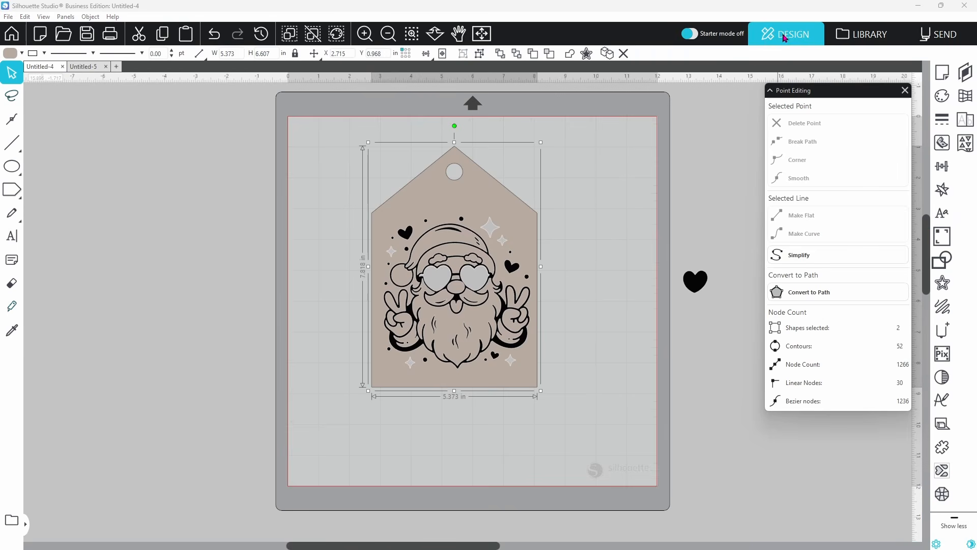
# Give the Santa's heart lenses and stars a lines-pattern heat pen fill
pyautogui.click(490, 234)
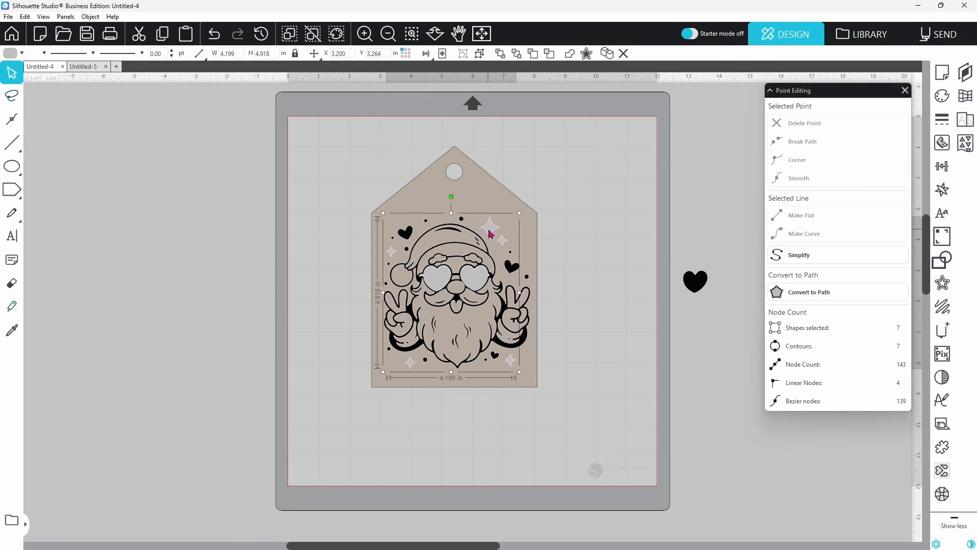
pyautogui.click(943, 333)
pyautogui.click(832, 110)
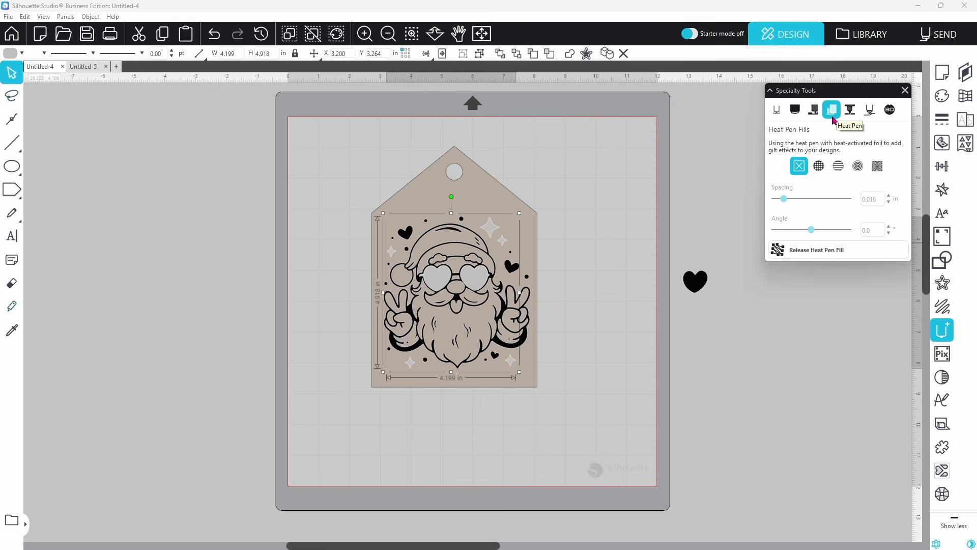
pyautogui.click(839, 166)
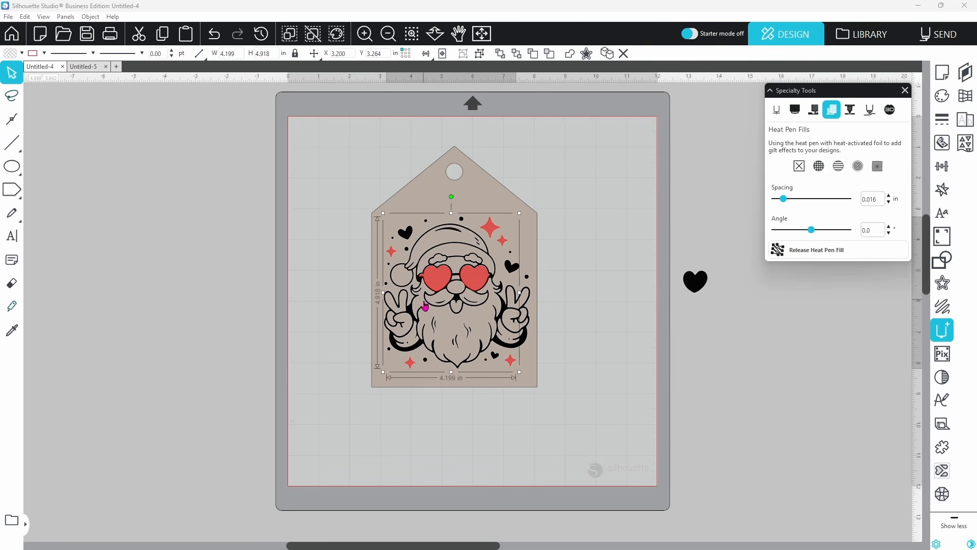
# Tighten the heart fill lines to 0.005 in spacing and angle them at -25°
pyautogui.press('z')
pyautogui.click(447, 284)
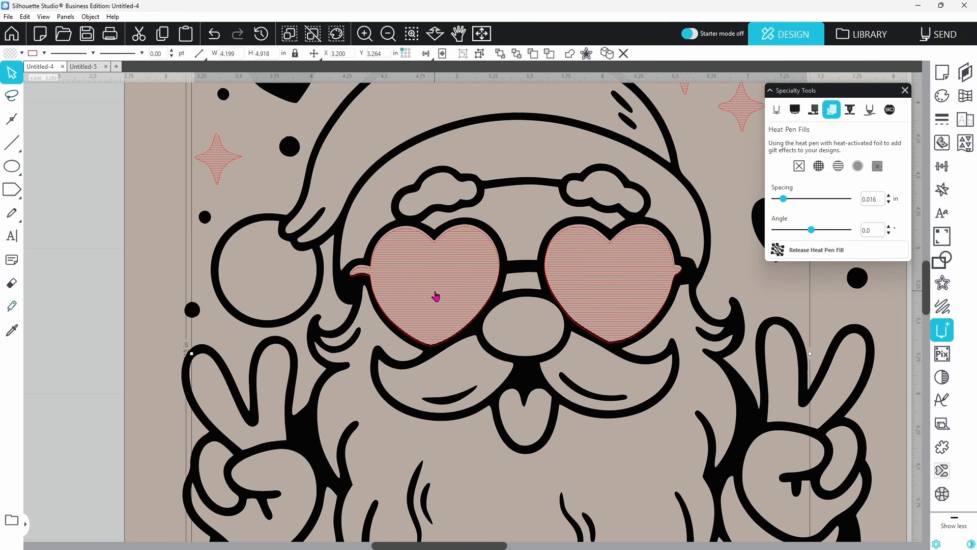
pyautogui.press('Up')
pyautogui.press('Up')
pyautogui.press('Up')
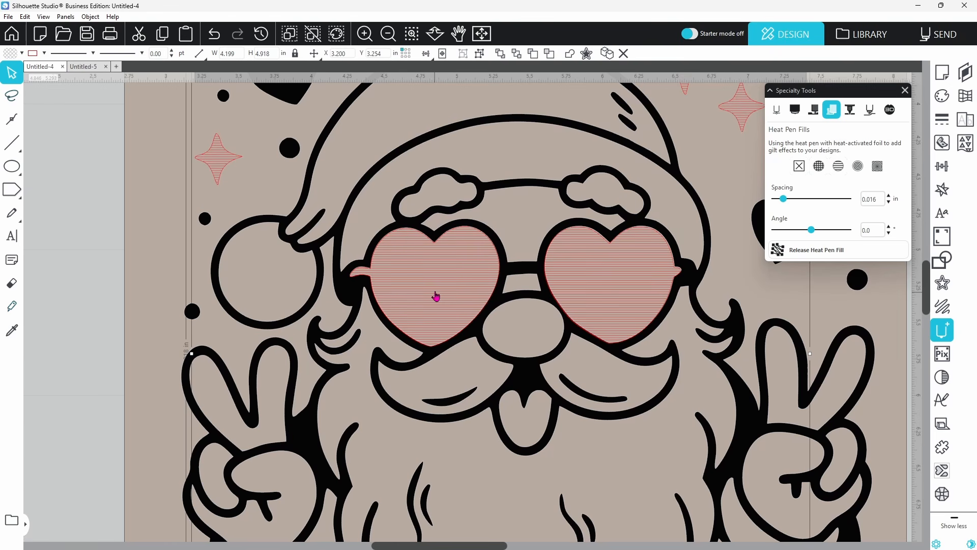
pyautogui.press('Up')
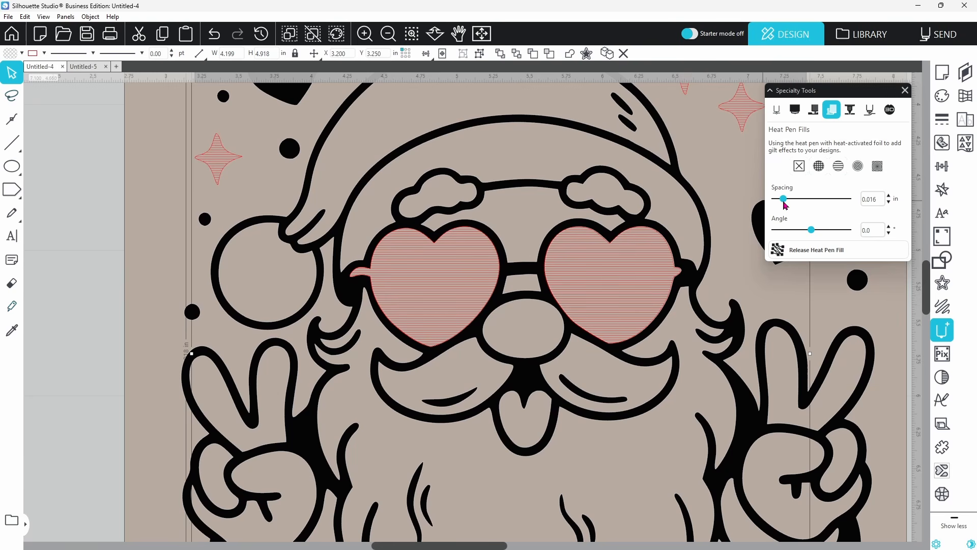
pyautogui.moveTo(785, 204); pyautogui.dragTo(779, 205)
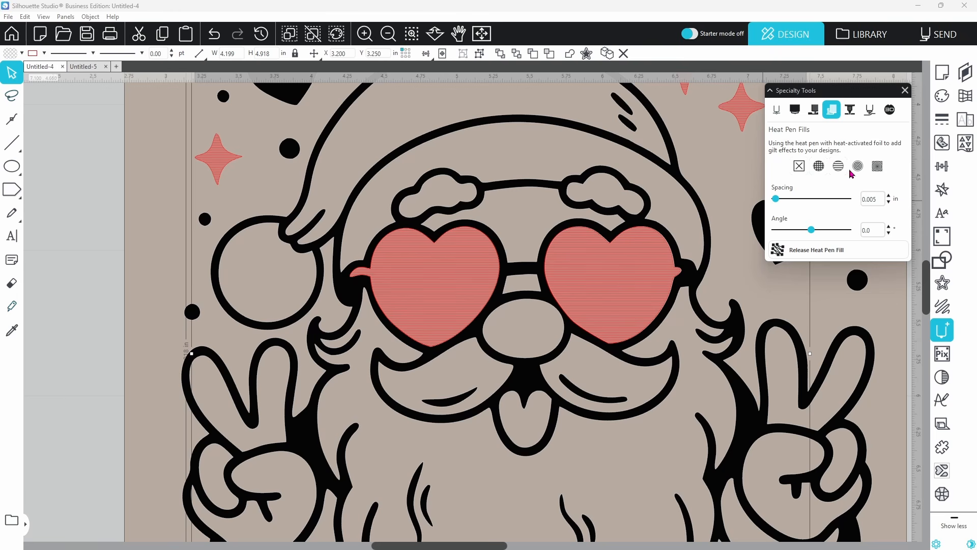
pyautogui.moveTo(813, 232); pyautogui.dragTo(807, 232)
# Change the lens hatching to a -120° angle with 0.015 in line spacing
pyautogui.click(411, 36)
pyautogui.click(444, 272)
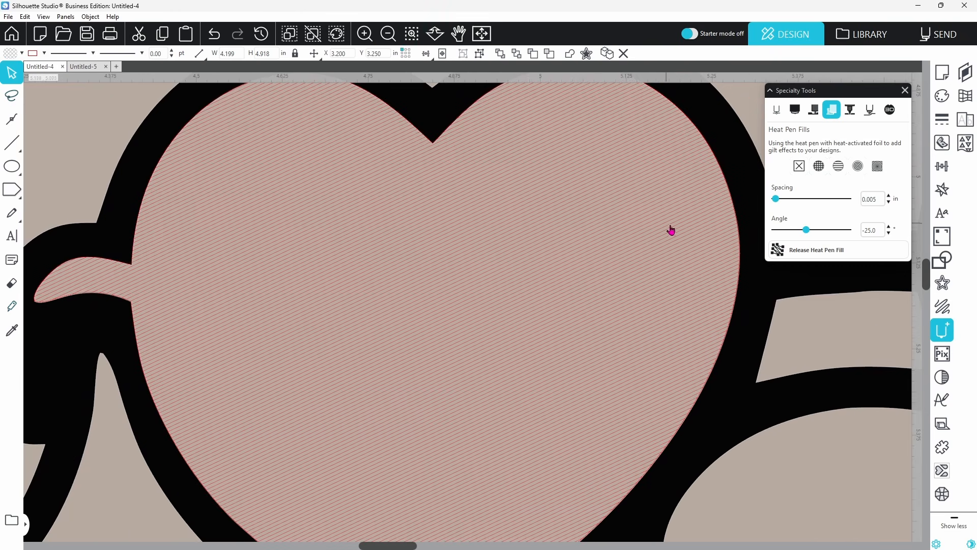
pyautogui.moveTo(806, 231); pyautogui.dragTo(789, 236)
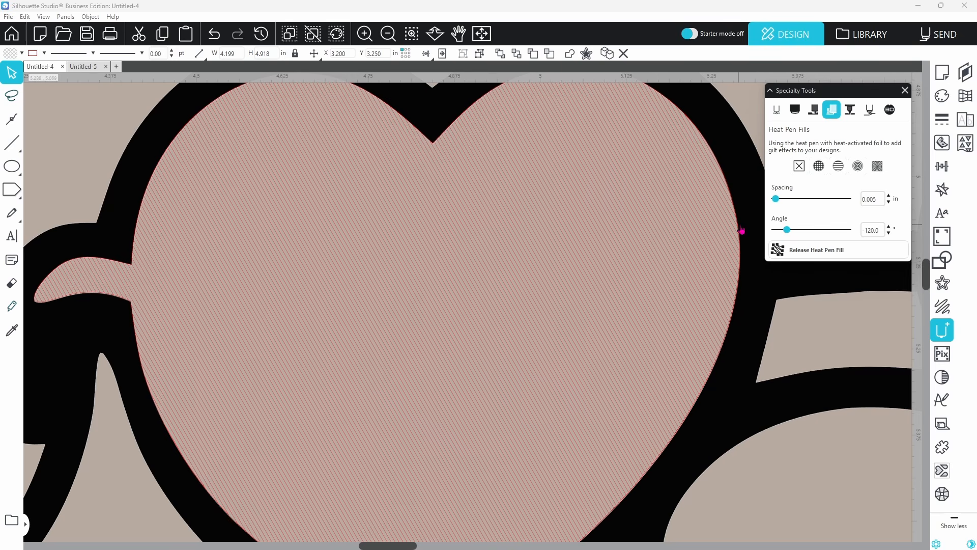
pyautogui.click(780, 200)
pyautogui.moveTo(781, 201); pyautogui.dragTo(783, 201)
pyautogui.click(481, 36)
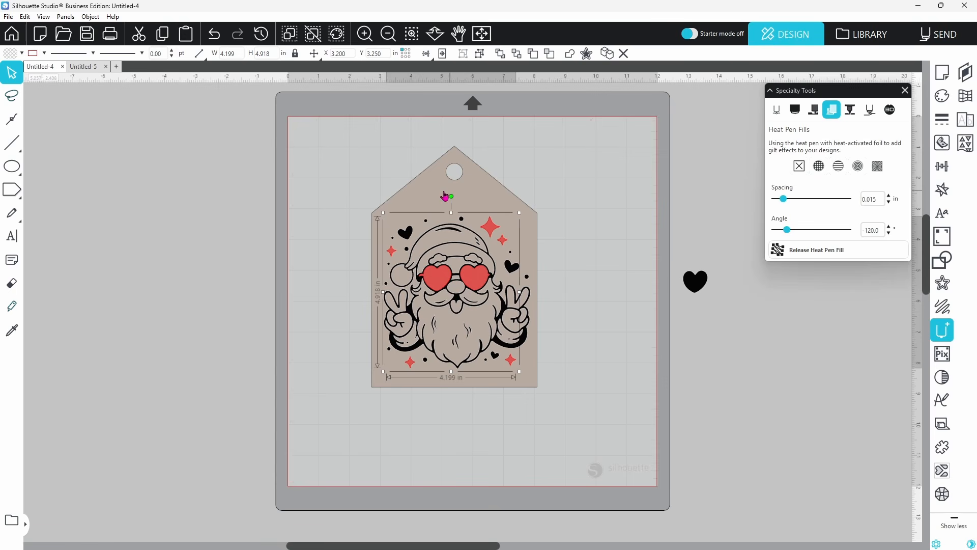
# Scale the tag and Santa down to 2.547 × 3.707 in and group them into one piece
pyautogui.click(355, 177)
pyautogui.moveTo(353, 175); pyautogui.dragTo(454, 283)
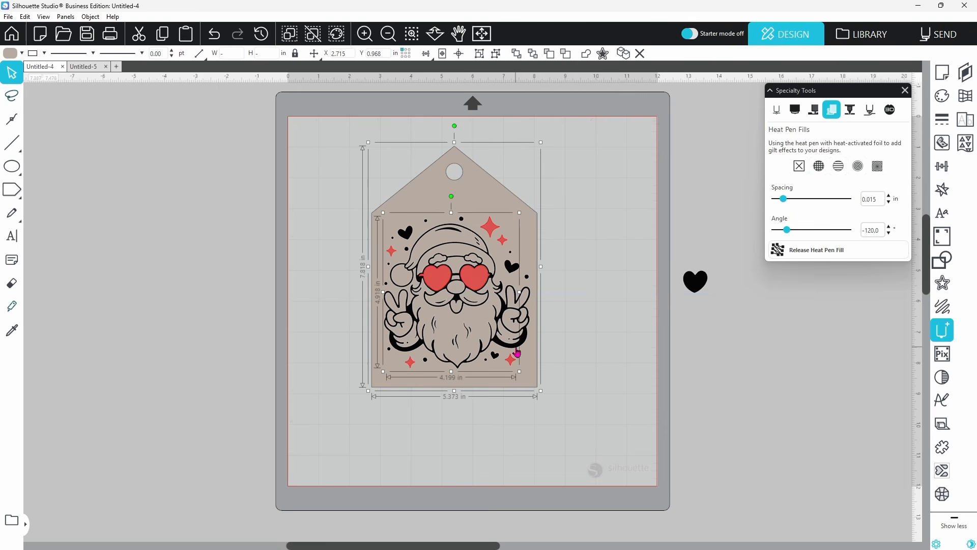
pyautogui.moveTo(541, 390); pyautogui.dragTo(450, 274)
pyautogui.rightClick(438, 250)
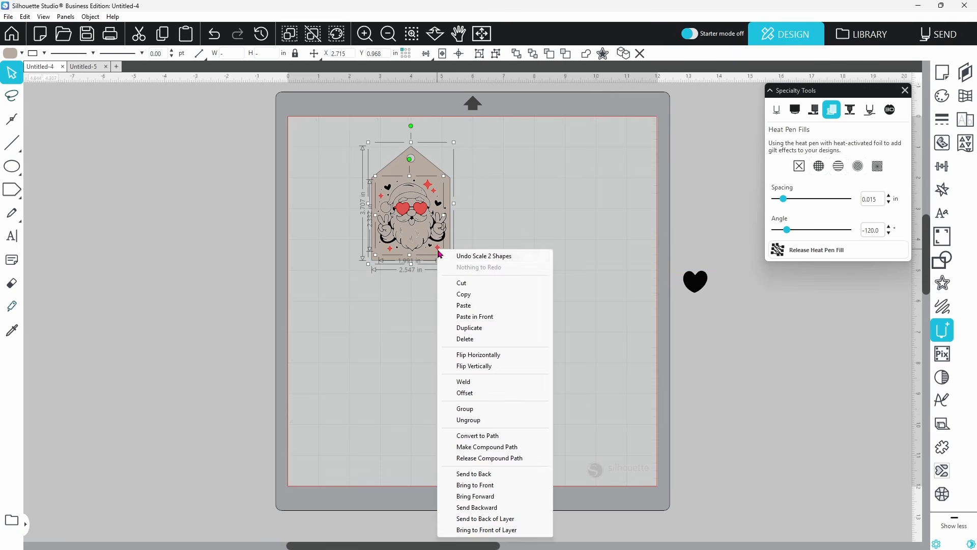
pyautogui.click(465, 409)
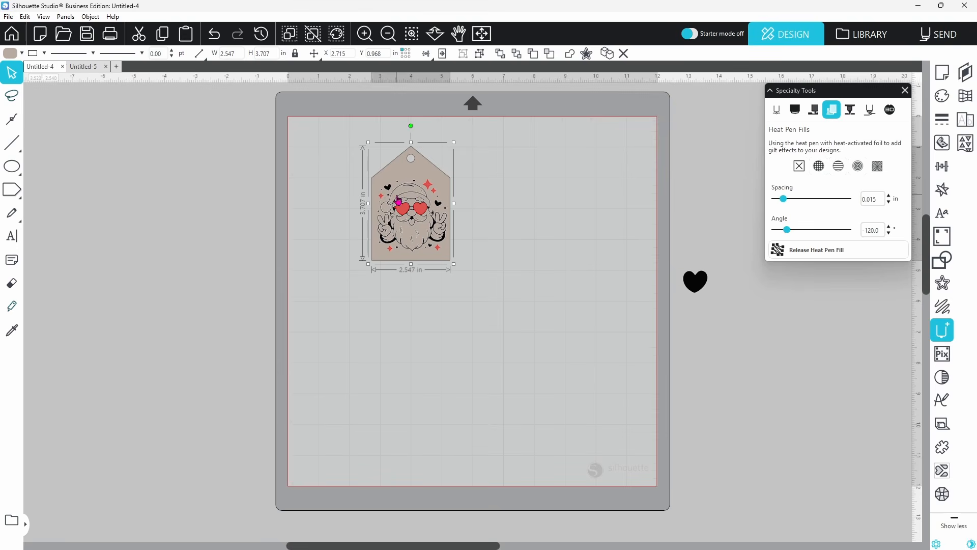
pyautogui.click(946, 75)
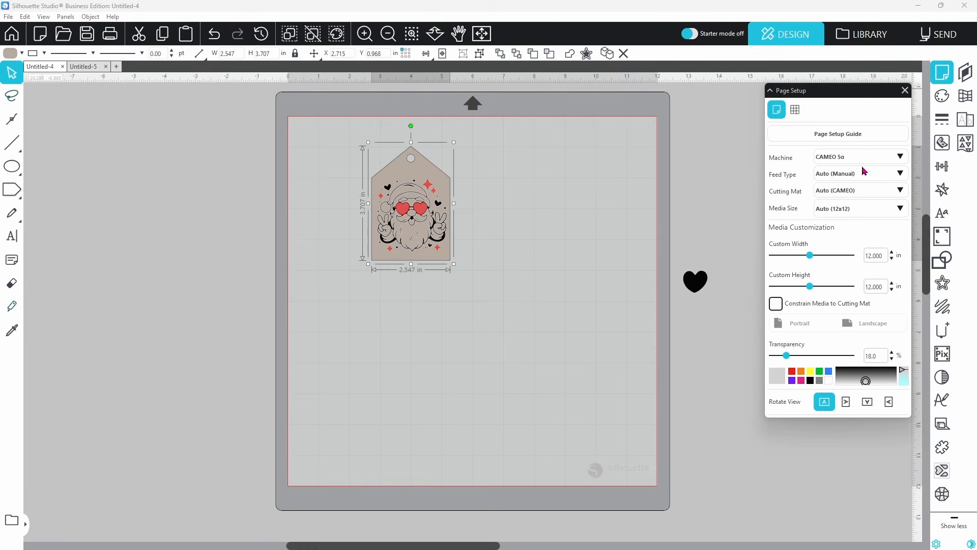
# Use Letter media with registration marks enabled and place the tag in the page's top-left corner
pyautogui.click(899, 210)
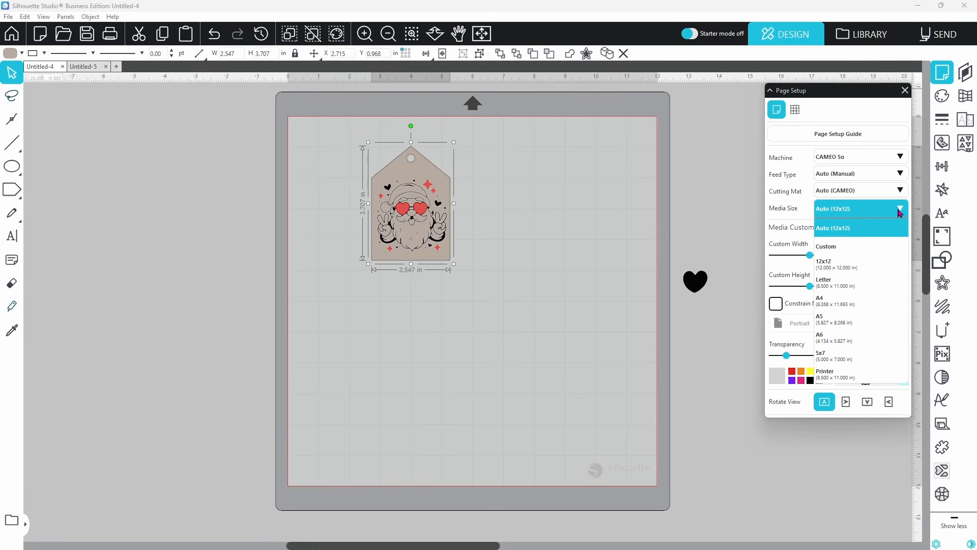
pyautogui.click(875, 283)
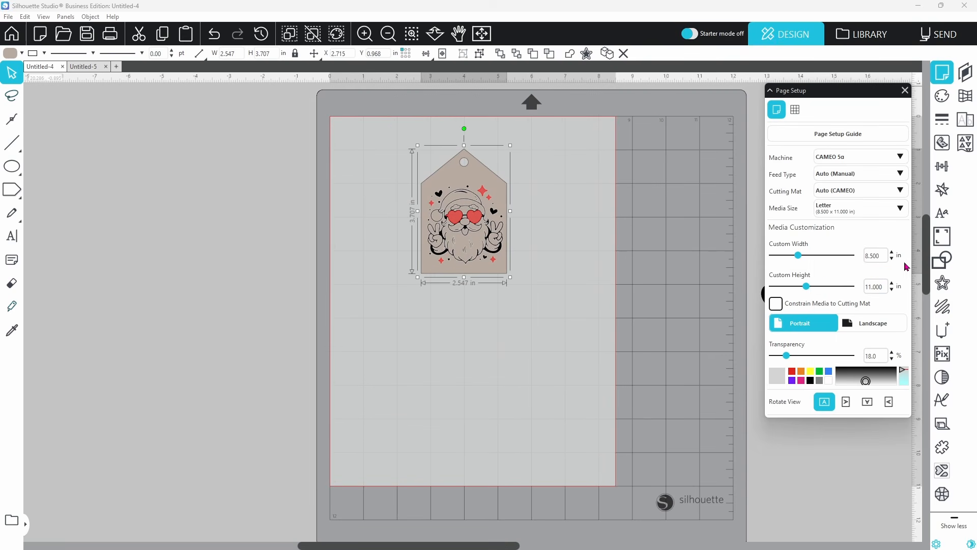
pyautogui.click(945, 241)
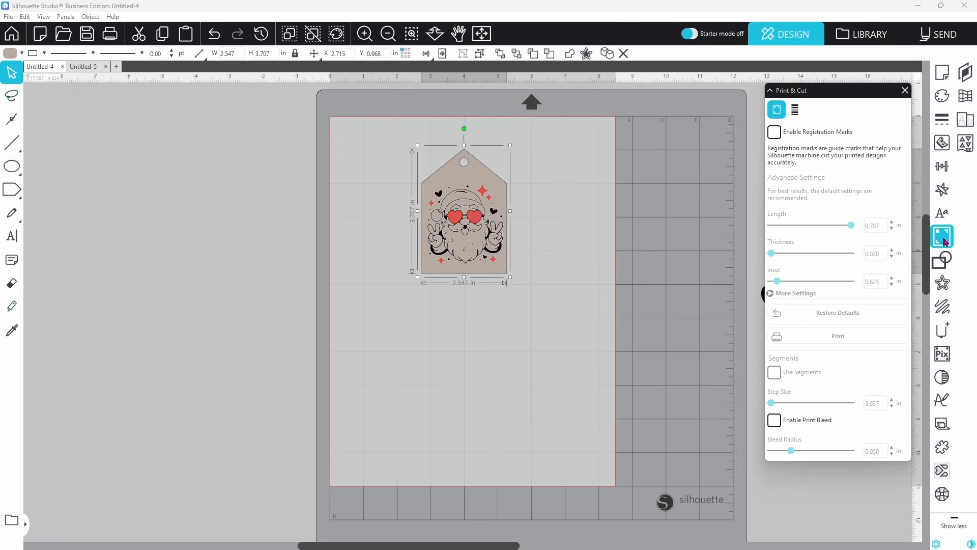
pyautogui.click(775, 133)
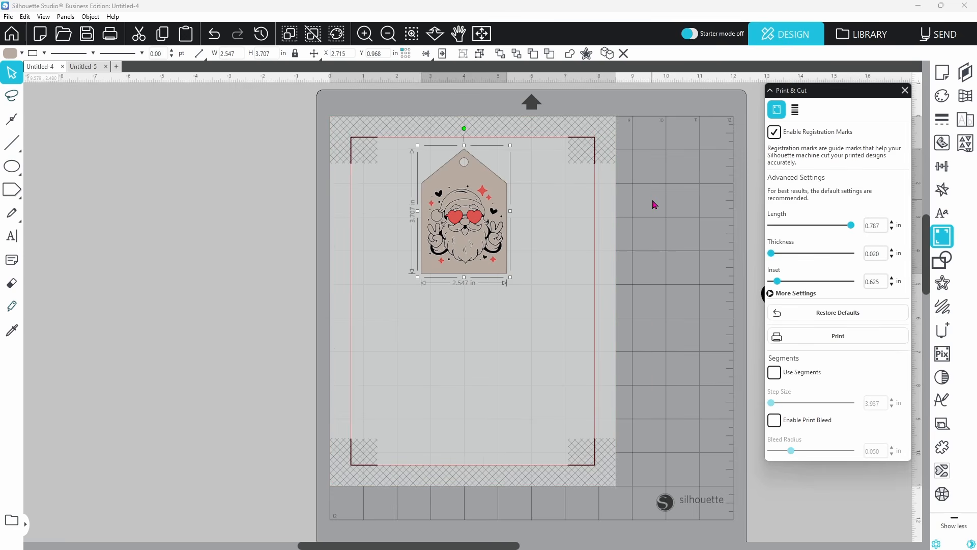
pyautogui.moveTo(481, 245); pyautogui.dragTo(423, 243)
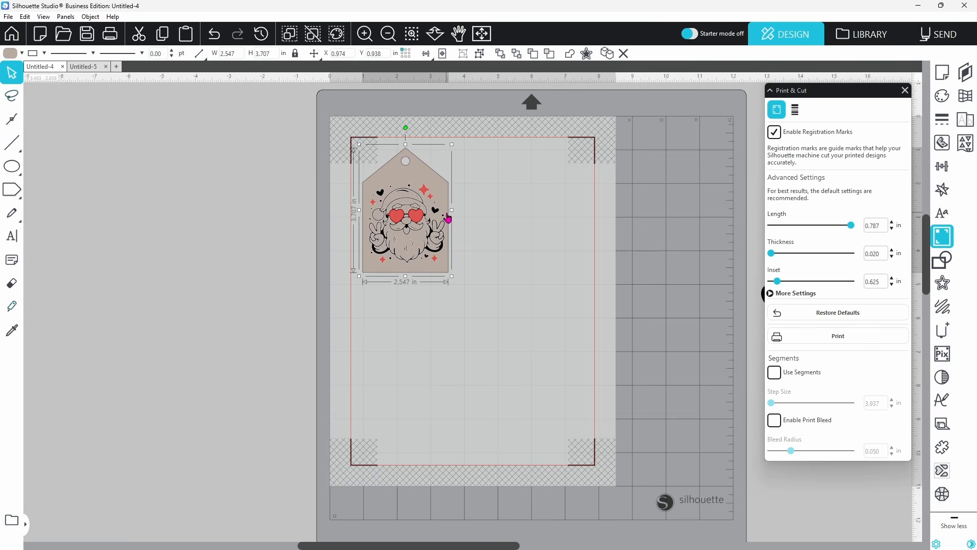
# Duplicate the tag right and below into a grid of six tags, two rows of three
pyautogui.hotkey('ctrl', 'Right')
pyautogui.keyDown('shift'); pyautogui.click(377, 230); pyautogui.keyUp('shift')
pyautogui.hotkey('ctrl', 'Down')
pyautogui.click(537, 260)
pyautogui.hotkey('ctrl', 'a')
pyautogui.moveTo(494, 354); pyautogui.dragTo(485, 366)
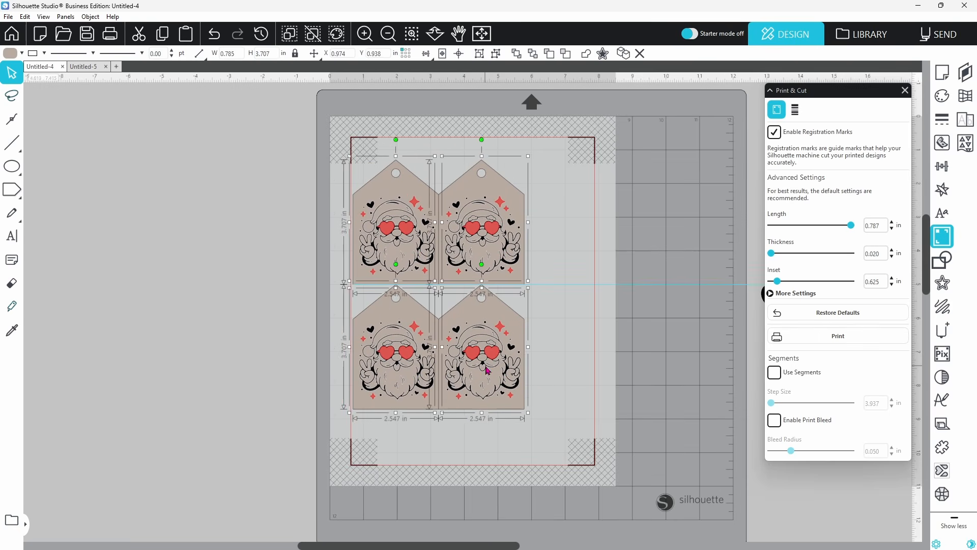
pyautogui.moveTo(551, 250); pyautogui.dragTo(515, 369)
pyautogui.hotkey('ctrl', 'Right')
pyautogui.click(655, 346)
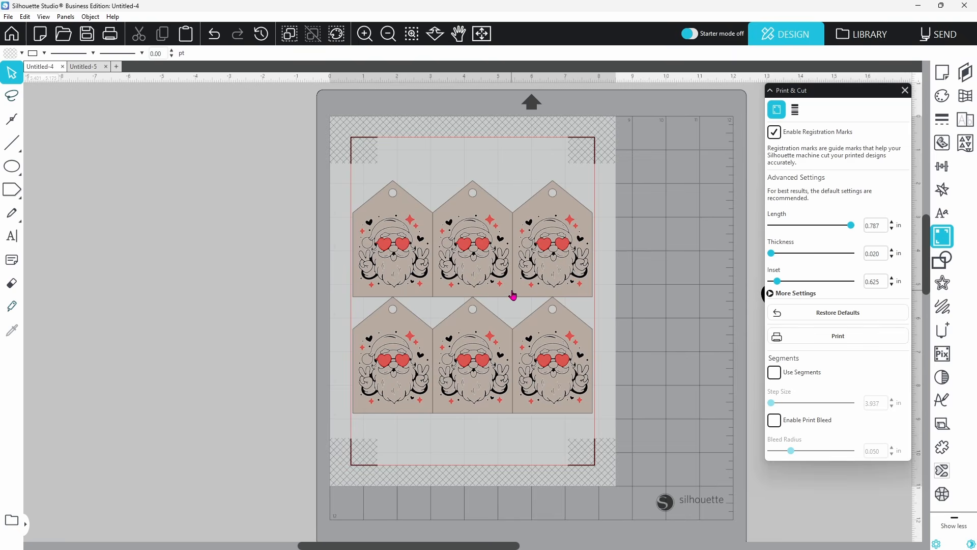
# Select all six tags and convert their artwork to paths
pyautogui.click(407, 248)
pyautogui.hotkey('ctrl', 'a')
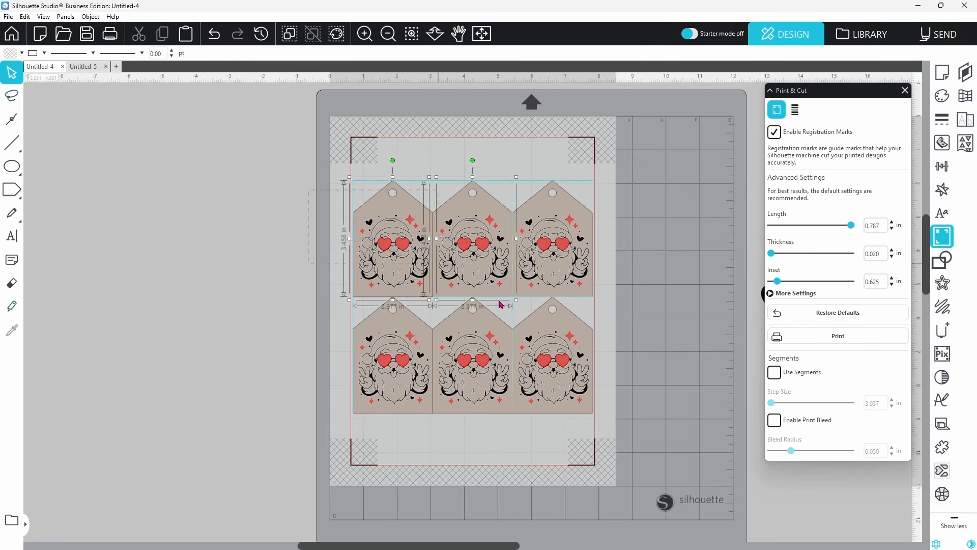
pyautogui.rightClick(564, 390)
pyautogui.click(591, 286)
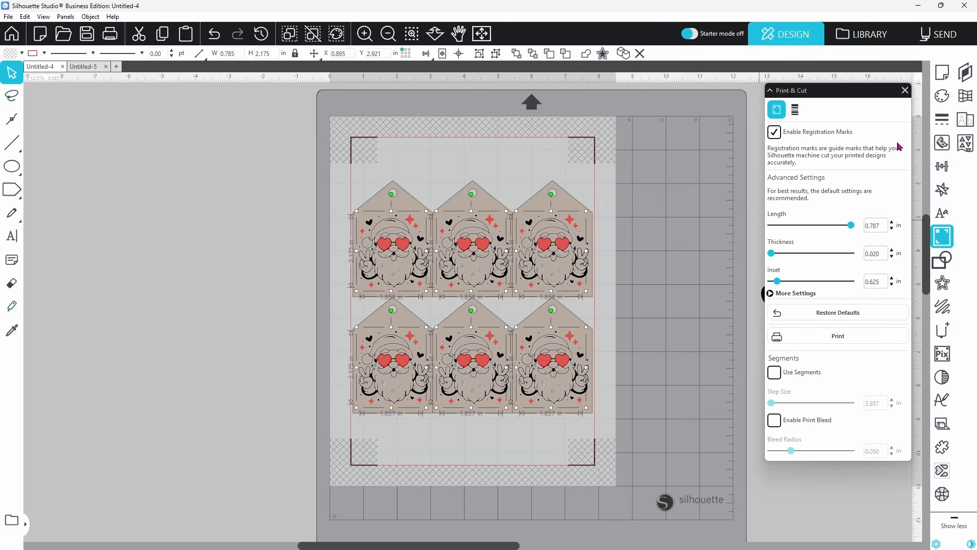
pyautogui.click(942, 330)
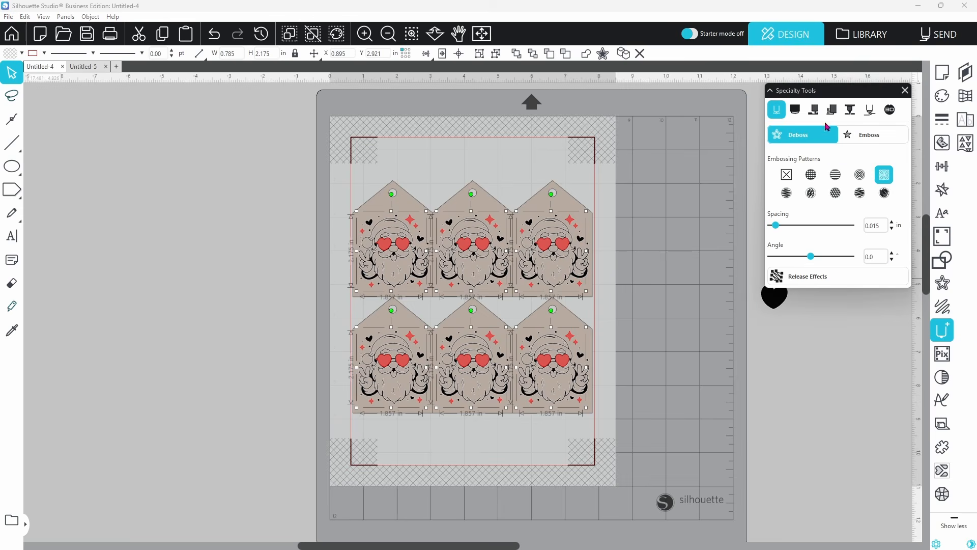
# Check the Heat Pen Fills options, then move the six-tag Letter page to the Send screen
pyautogui.click(831, 109)
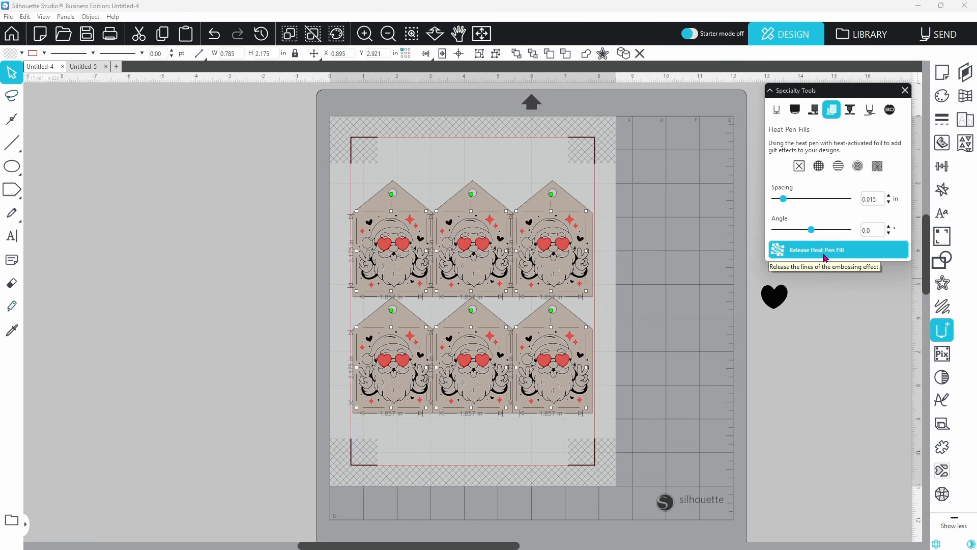
pyautogui.click(925, 36)
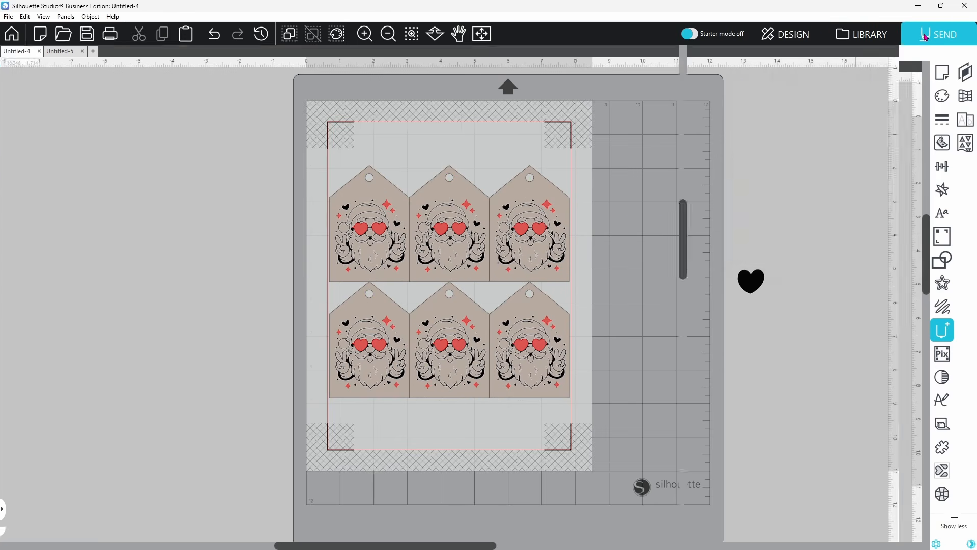